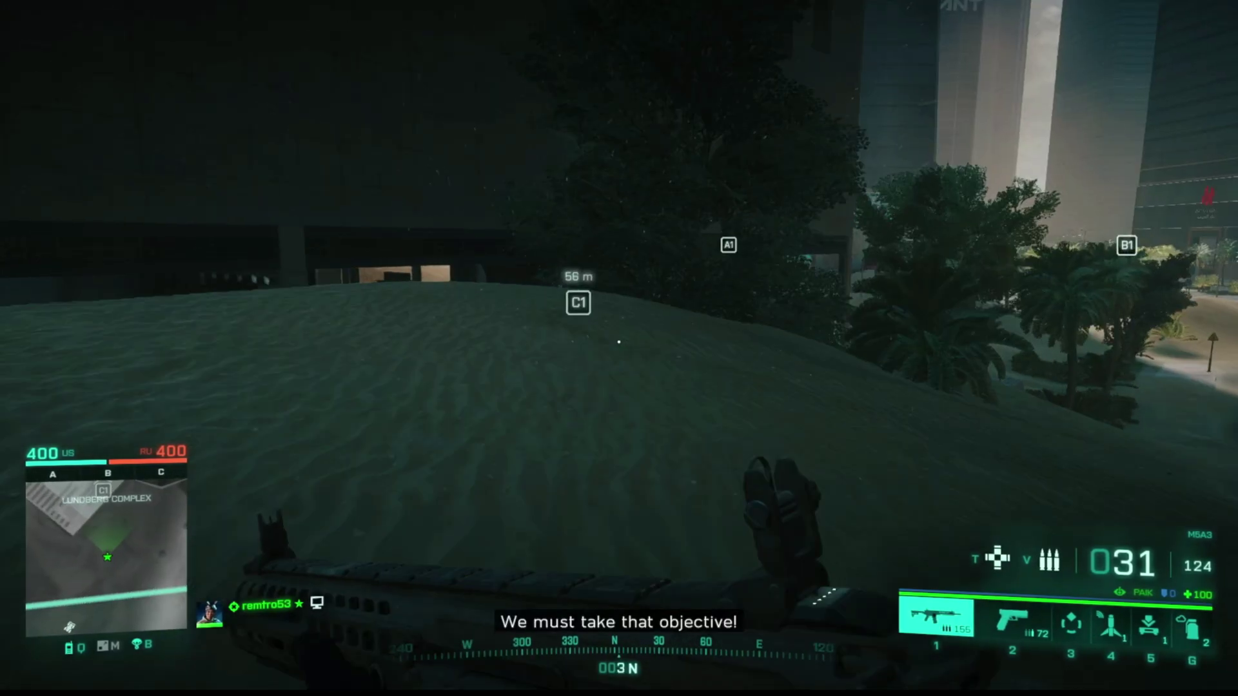
Step: Advance into the building toward objective C1 and open the stairwell door
{"action": "key", "text": "w"}
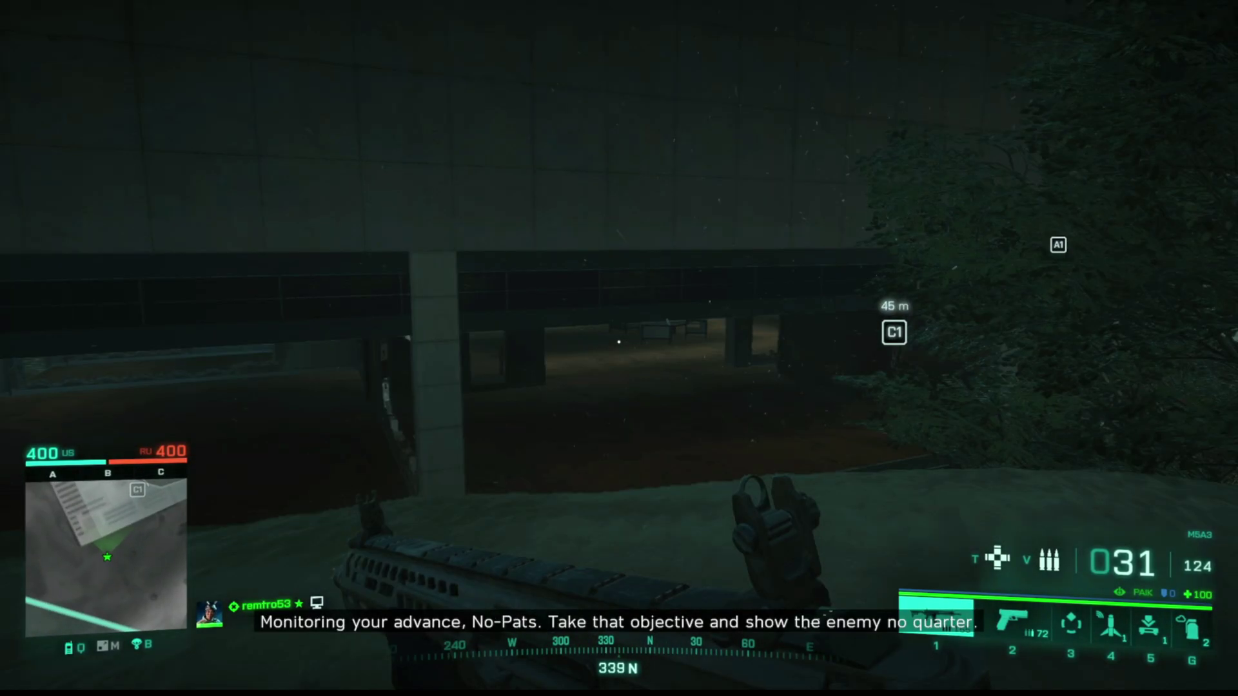
{"action": "key", "text": "w"}
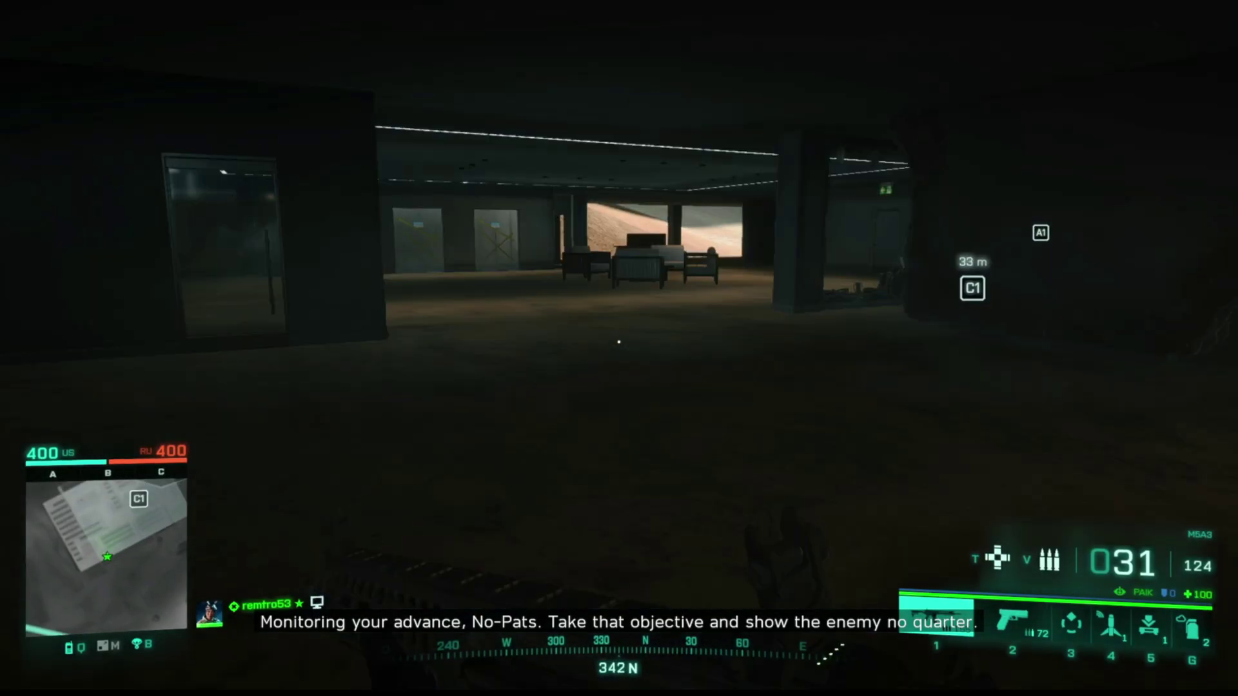
{"action": "key", "text": "w"}
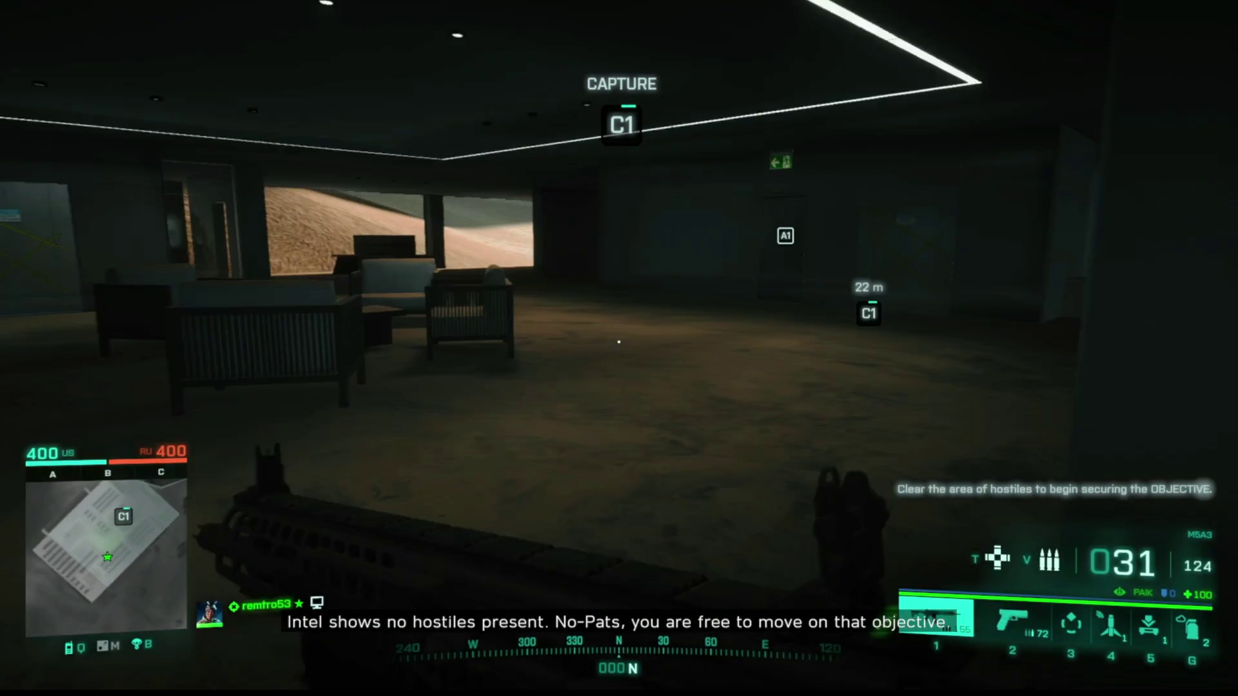
{"action": "key", "text": "w"}
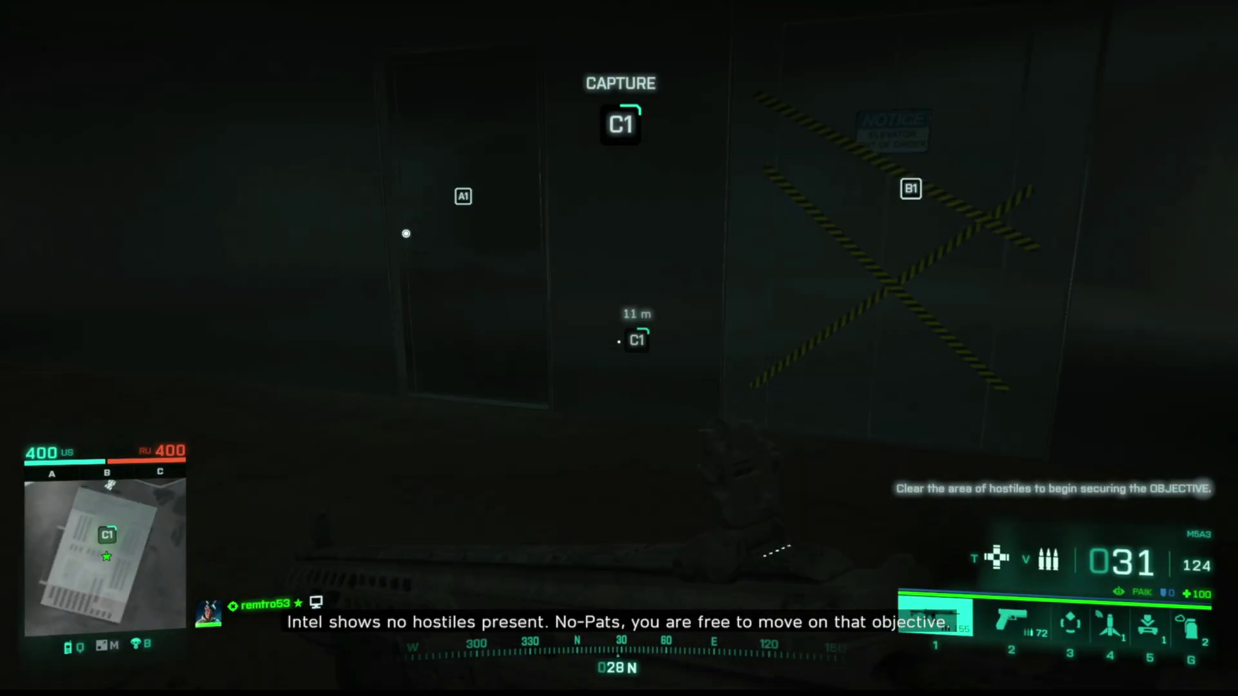
{"action": "key", "text": "w"}
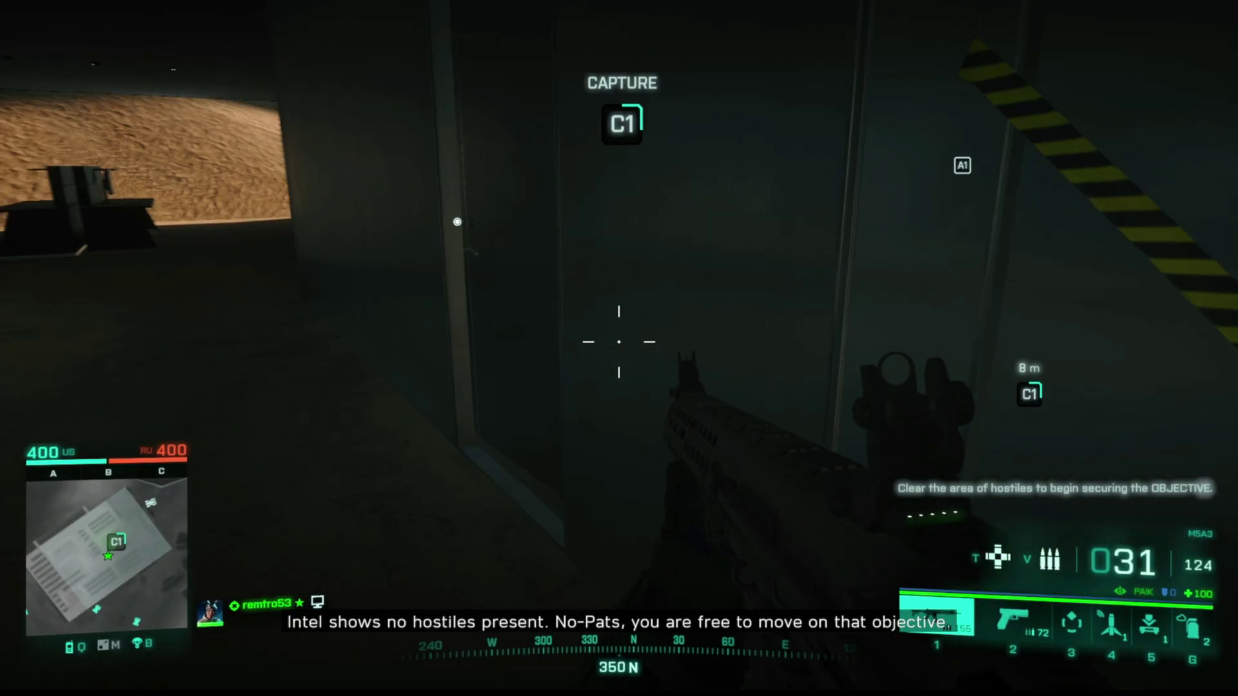
{"action": "key", "text": "w"}
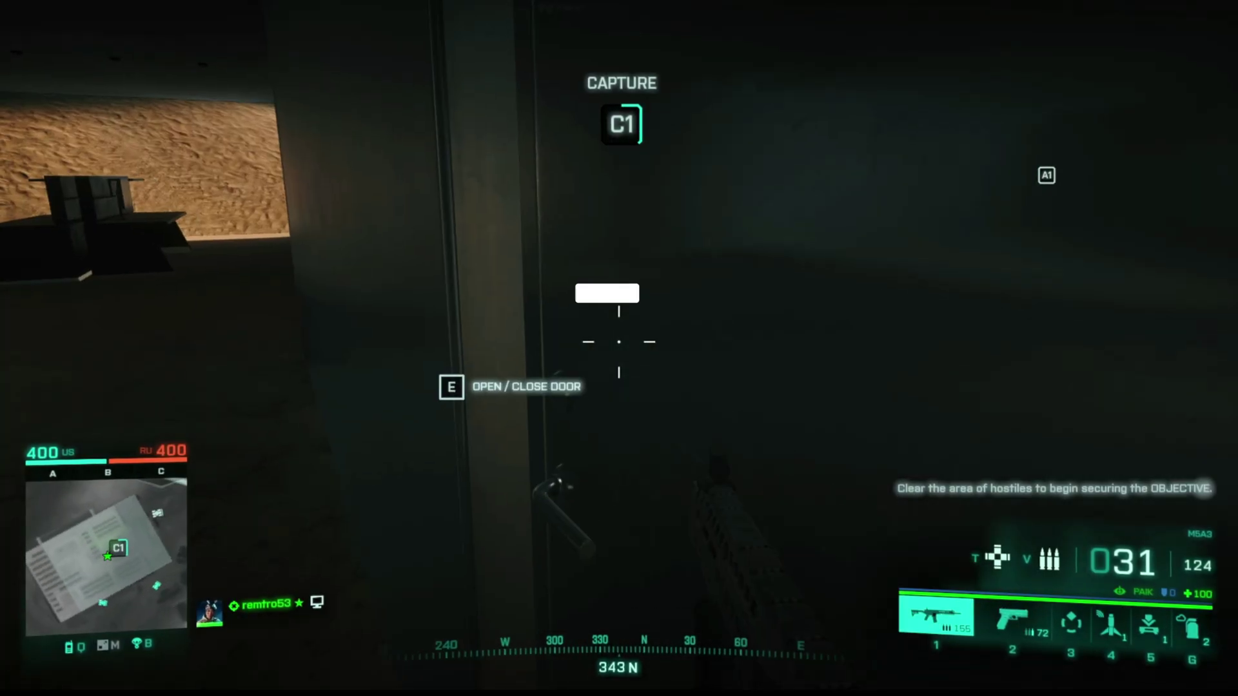
{"action": "key", "text": "e"}
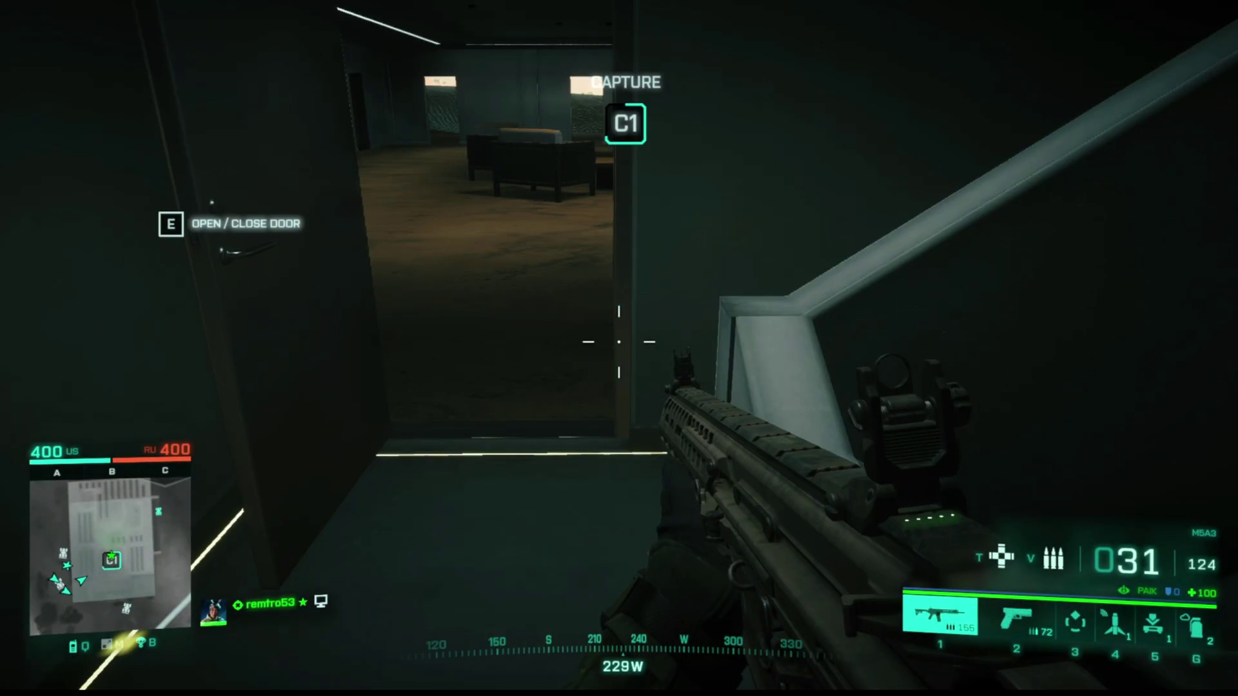
Step: Climb the stairwell to C1 and hold it until Sector C is captured
{"action": "key", "text": "w"}
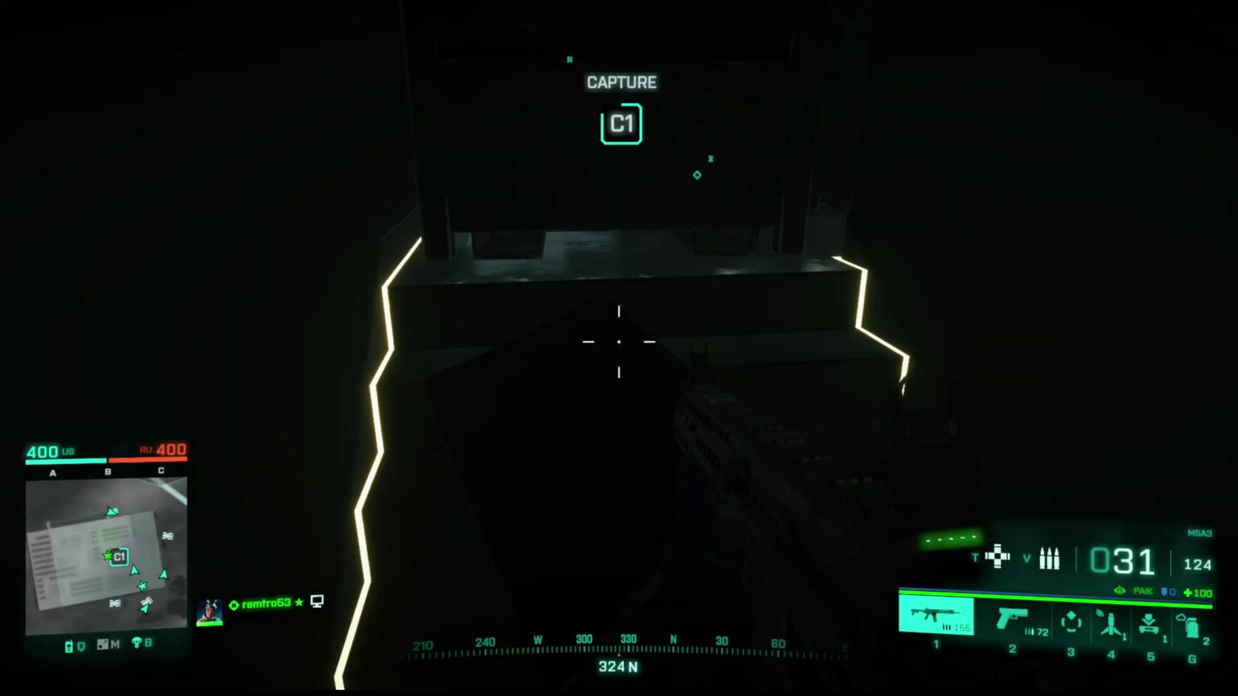
{"action": "key", "text": "w"}
{"action": "key", "text": "w"}
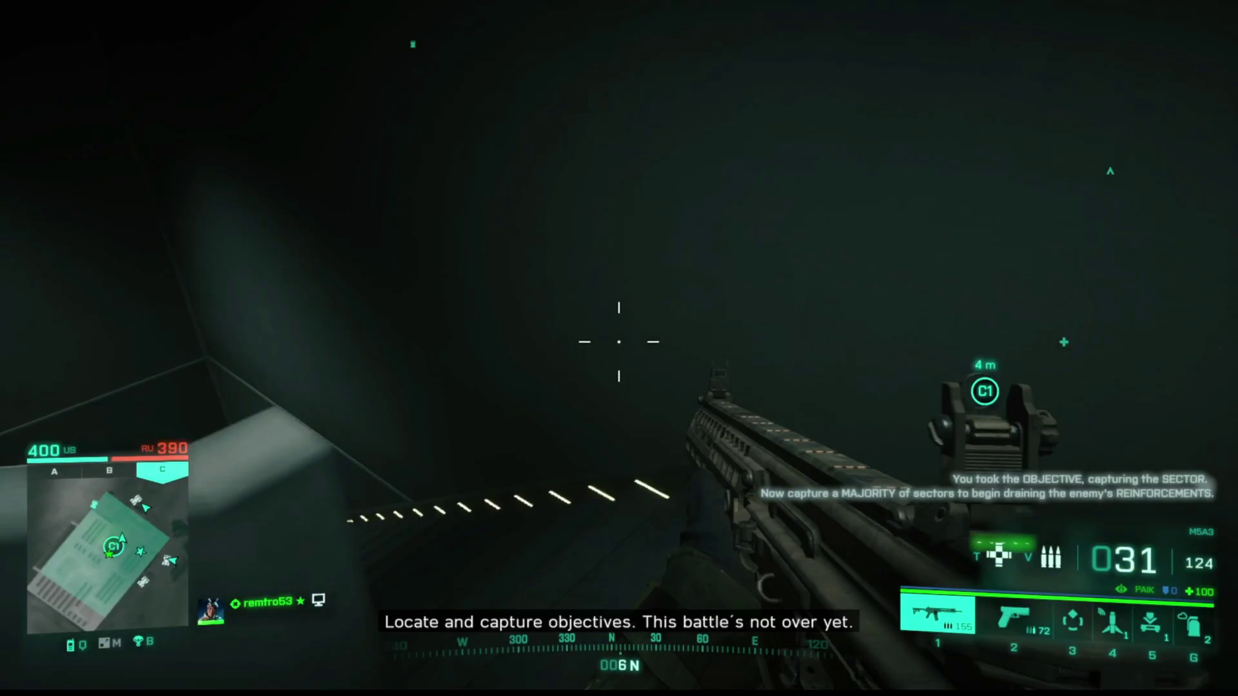
{"action": "key", "text": "w"}
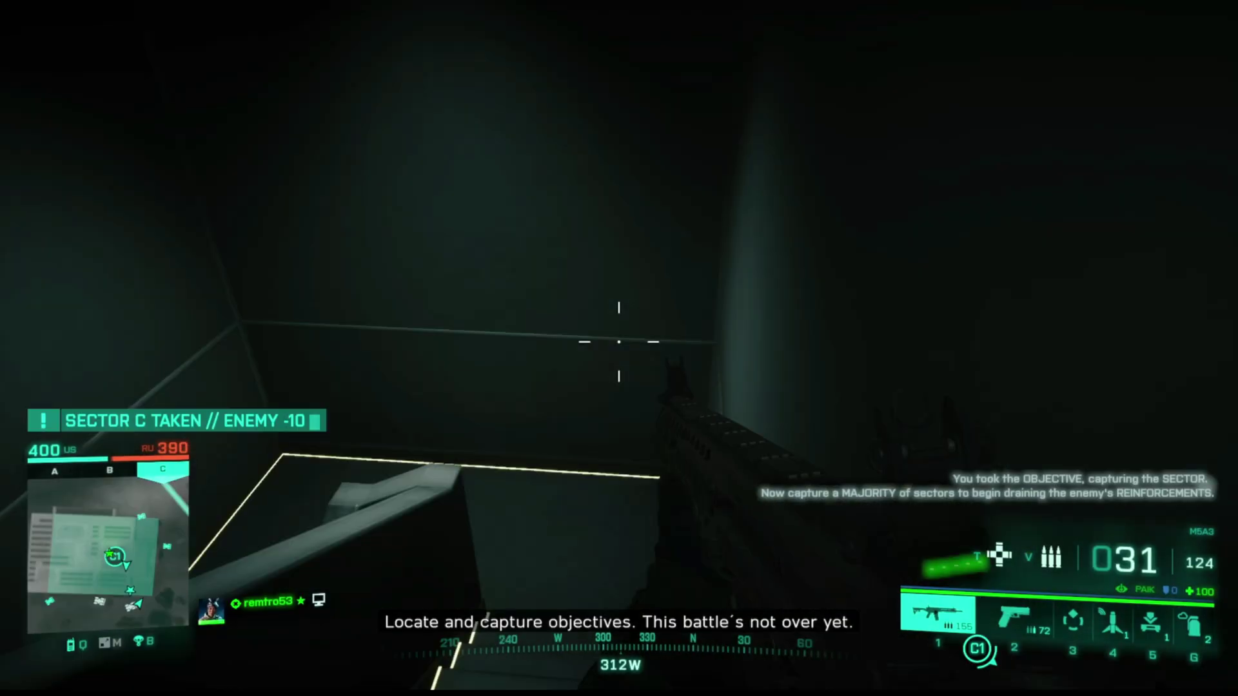
{"action": "key", "text": "w"}
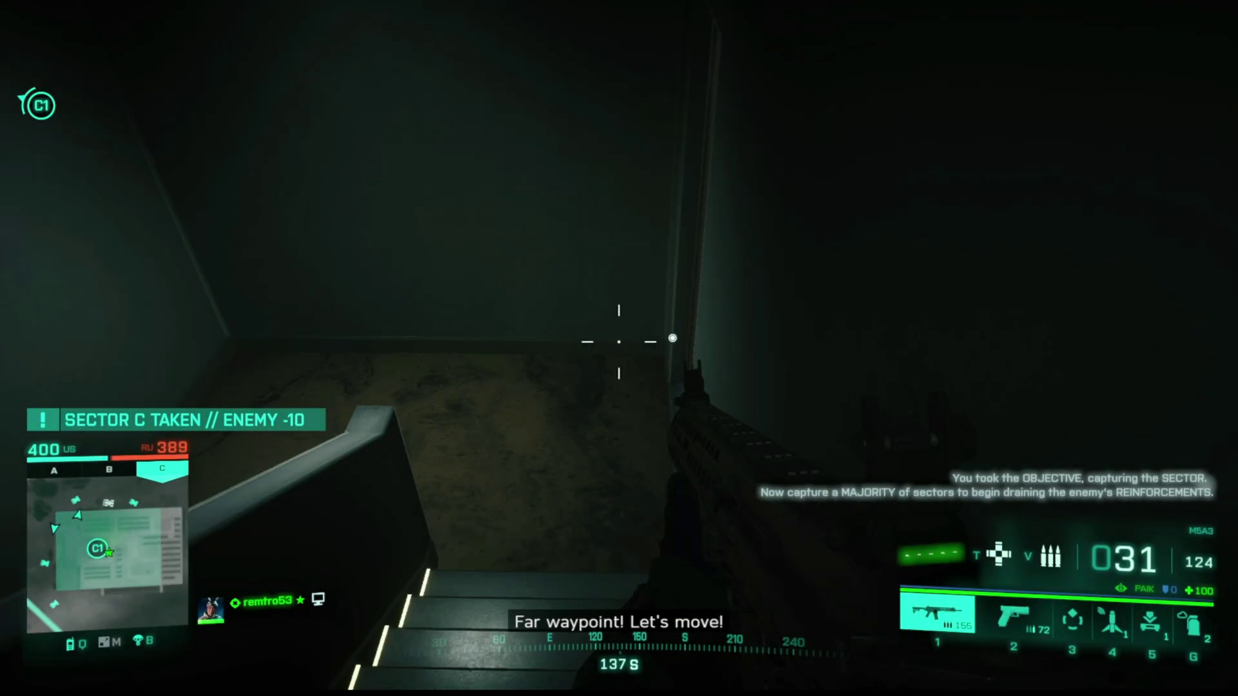
{"action": "key", "text": "w"}
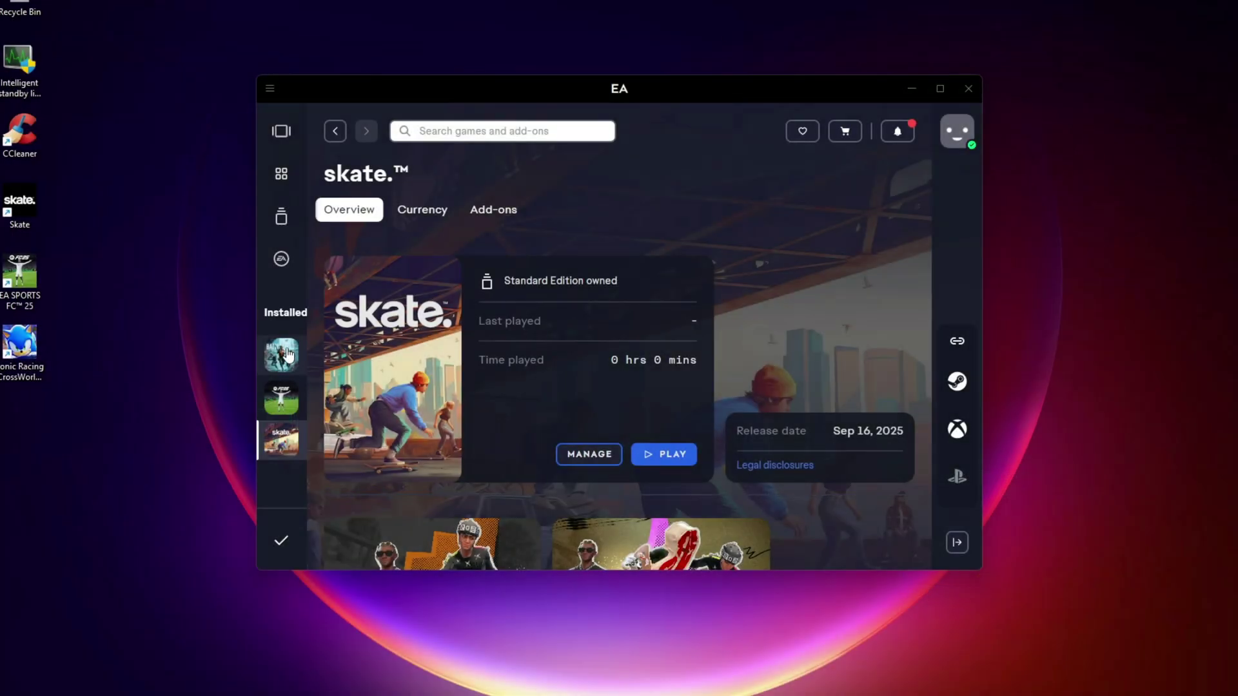
Step: Start a Repair of skate. from its Manage menu in the EA app
{"action": "left_click", "coordinate": [278, 361]}
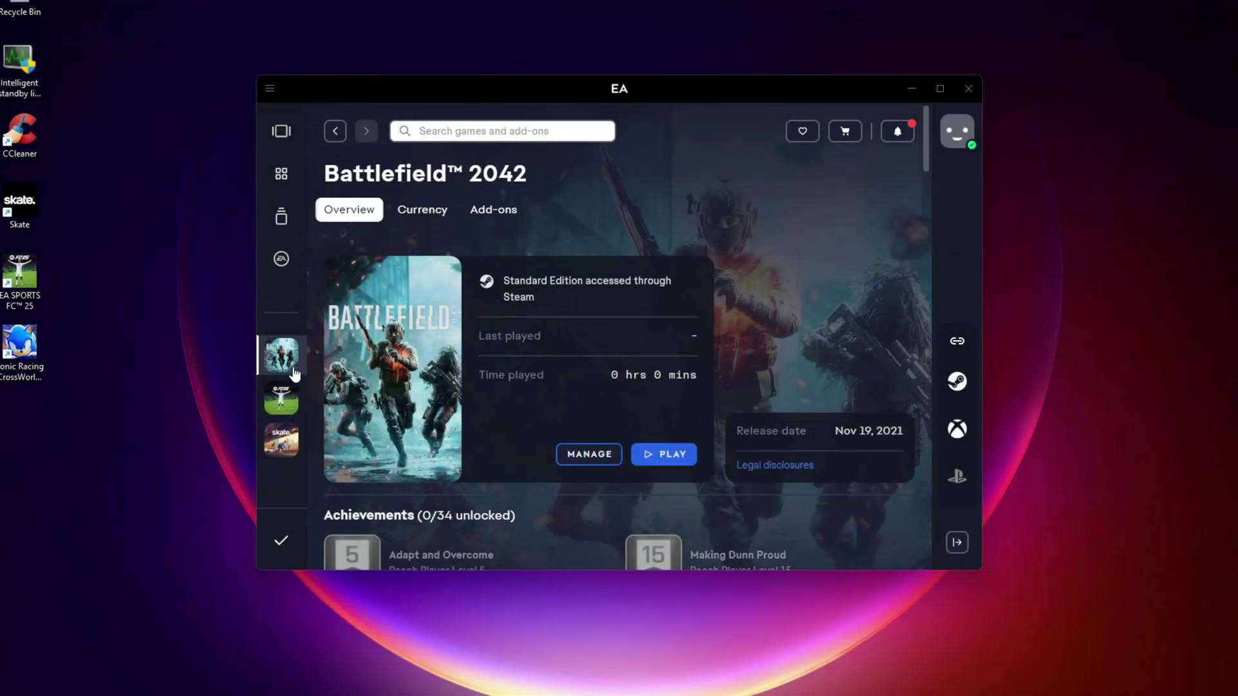
{"action": "mouse_move", "coordinate": [294, 374]}
{"action": "left_click", "coordinate": [386, 444]}
{"action": "left_click", "coordinate": [584, 454]}
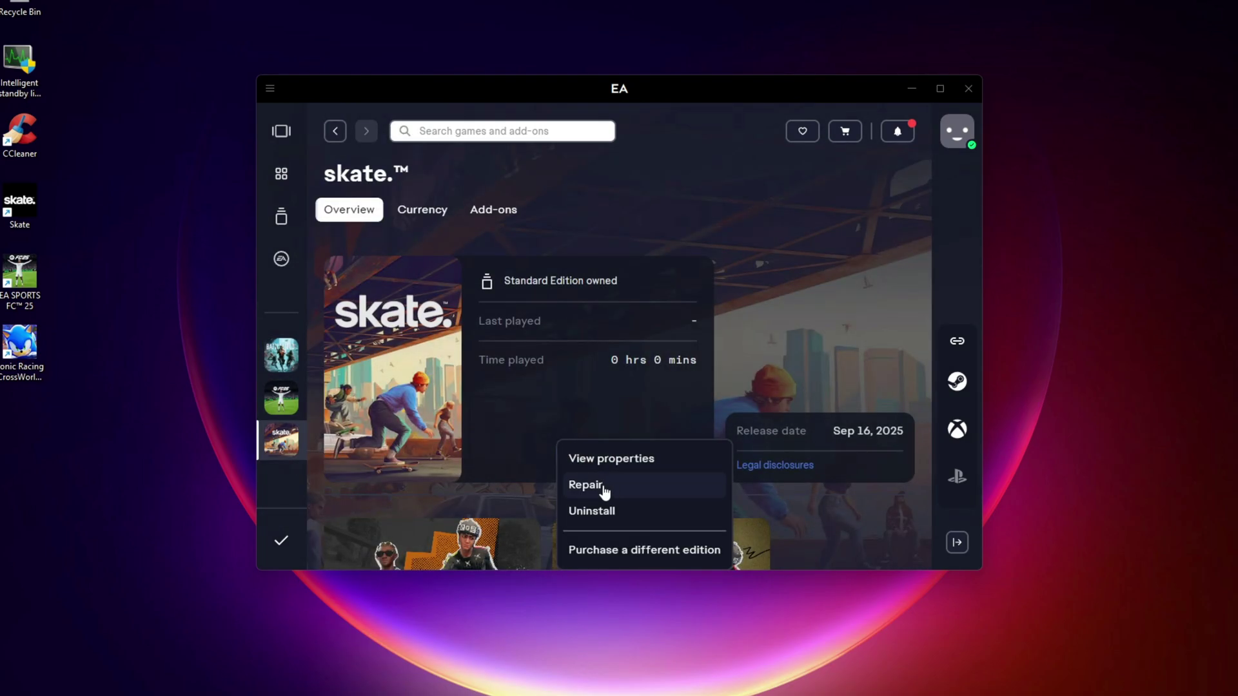
{"action": "left_click", "coordinate": [585, 485]}
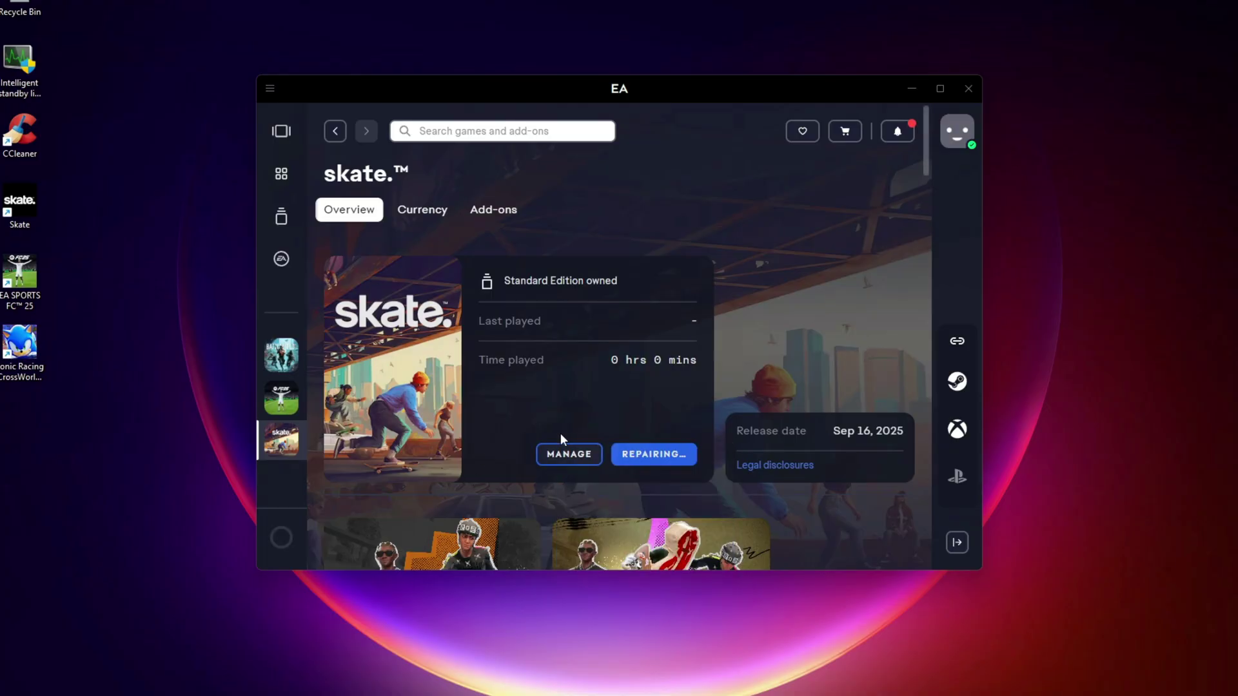
Step: Run App Recovery from the Help menu to clear the EA app cache
{"action": "left_click", "coordinate": [270, 89]}
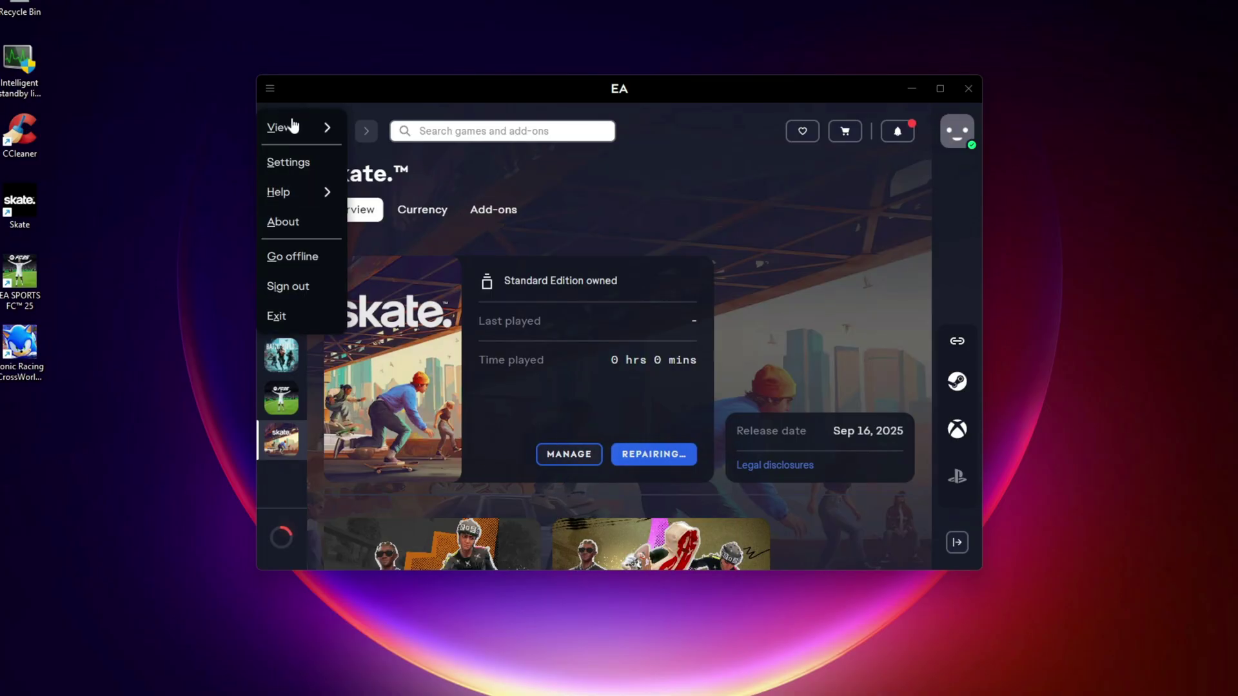
{"action": "mouse_move", "coordinate": [300, 192]}
{"action": "left_click", "coordinate": [393, 286]}
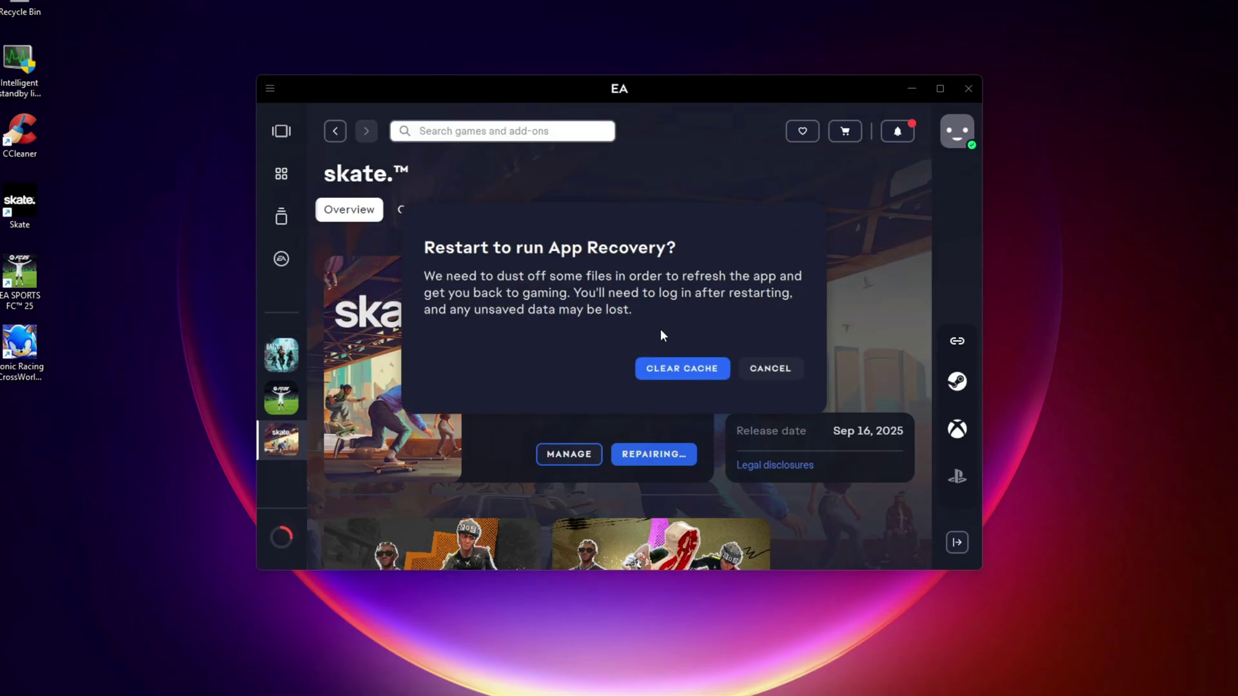
{"action": "left_click", "coordinate": [671, 369]}
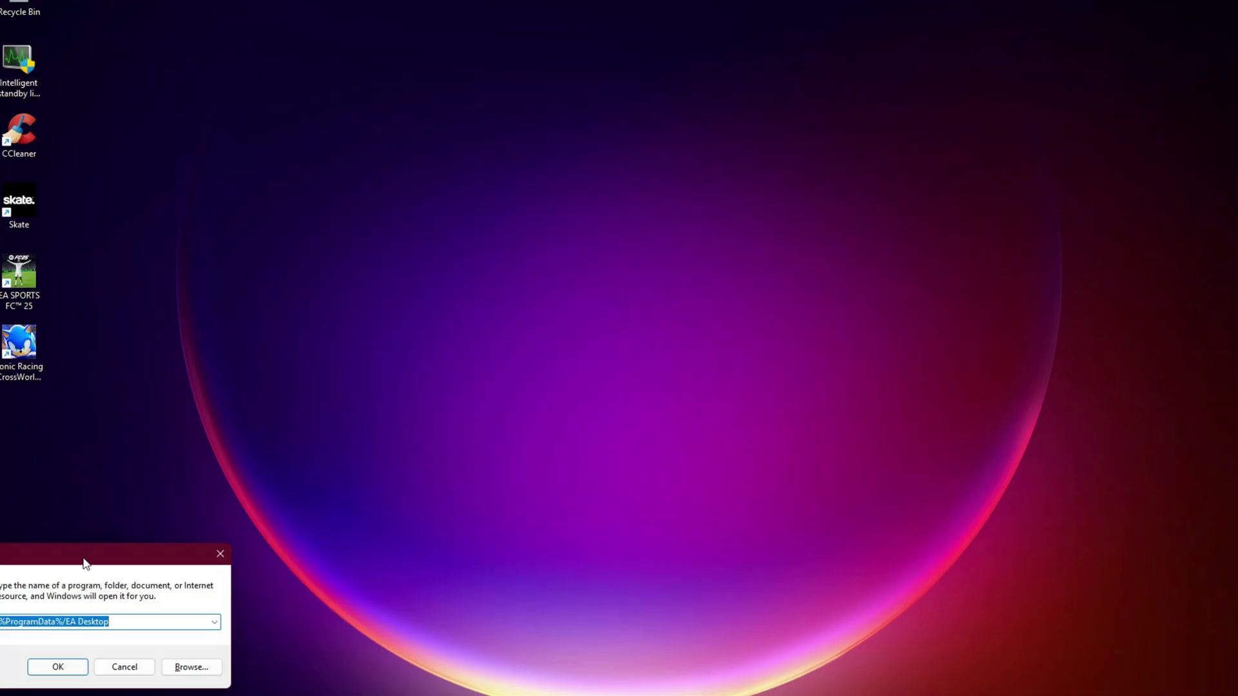
{"action": "left_click_drag", "start_coordinate": [86, 564], "coordinate": [533, 122]}
Step: Open %programdata%/EA Desktop and delete all seven items inside it
{"action": "type", "text": "%programdata%/EA Desktop"}
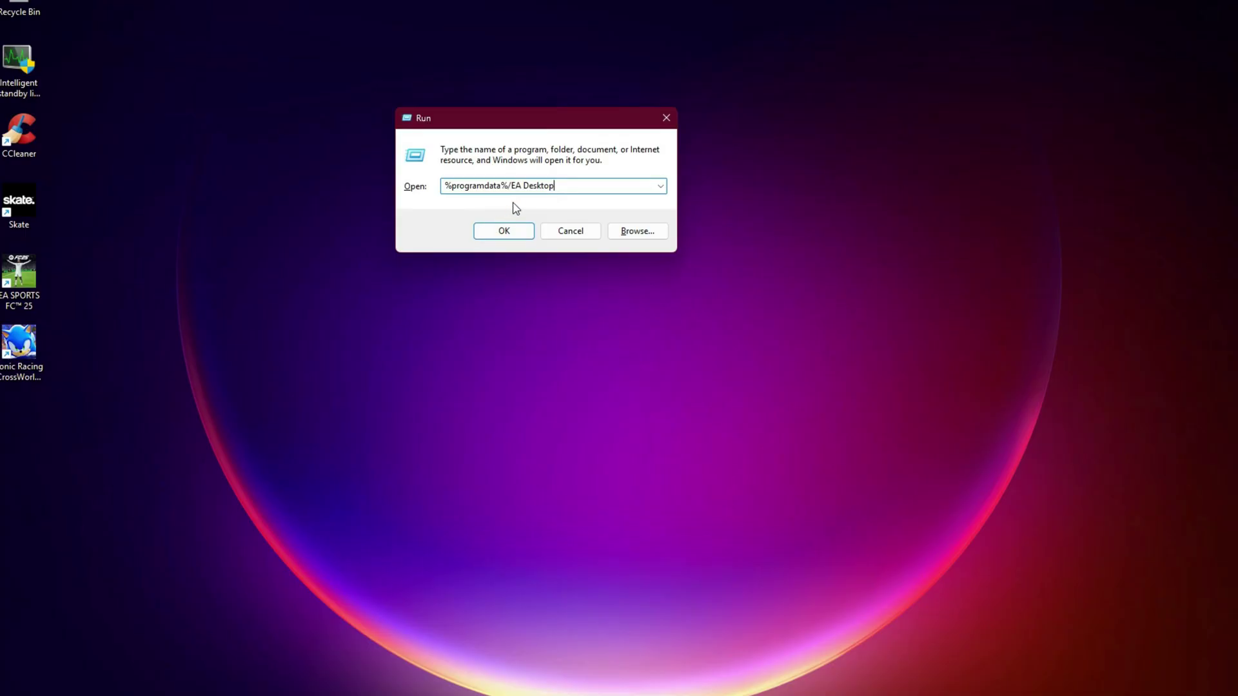
{"action": "key", "text": "Return"}
{"action": "key", "text": "ctrl+a"}
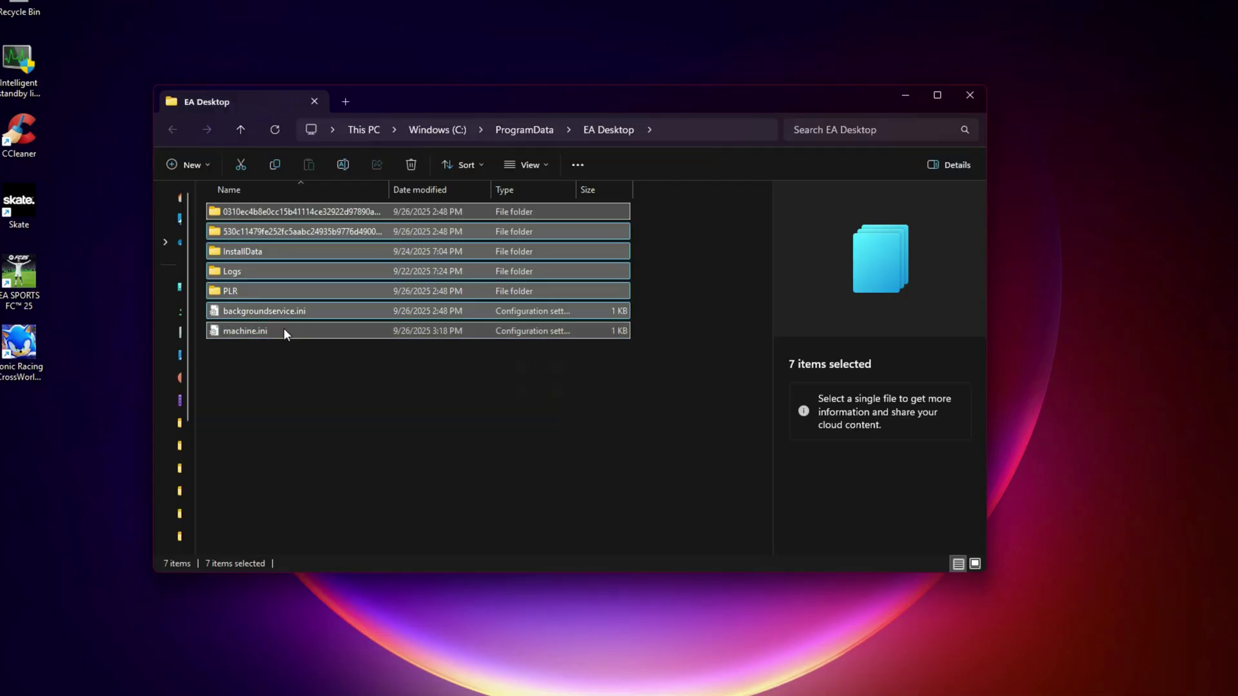
{"action": "left_click", "coordinate": [411, 165]}
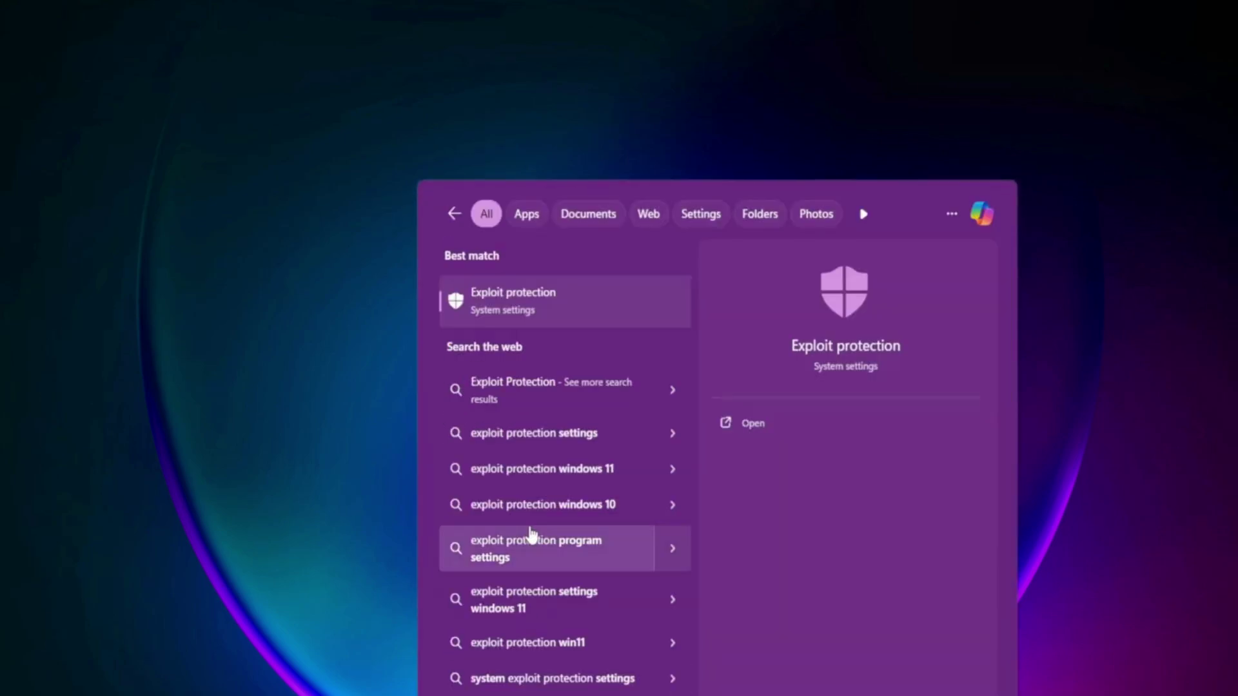
Step: Add D:\Battlefield 6 Event\bf6event.exe as a customised program in Exploit protection's program settings
{"action": "left_click", "coordinate": [566, 322]}
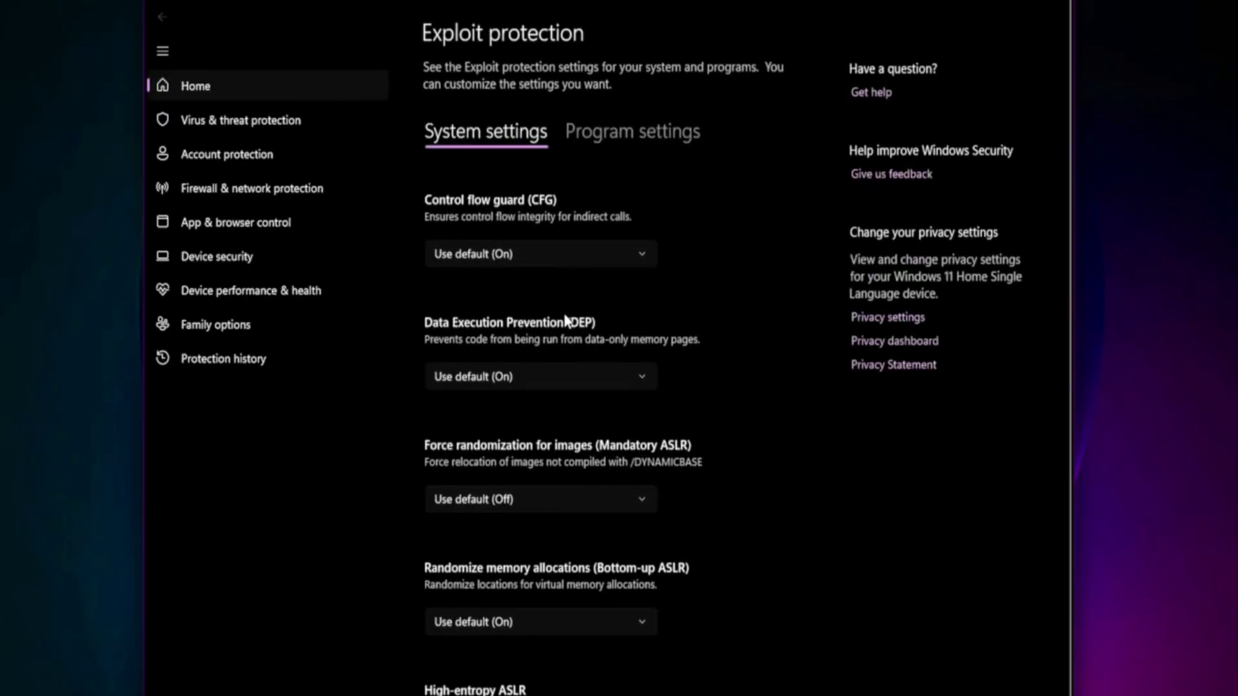
{"action": "left_click", "coordinate": [650, 136]}
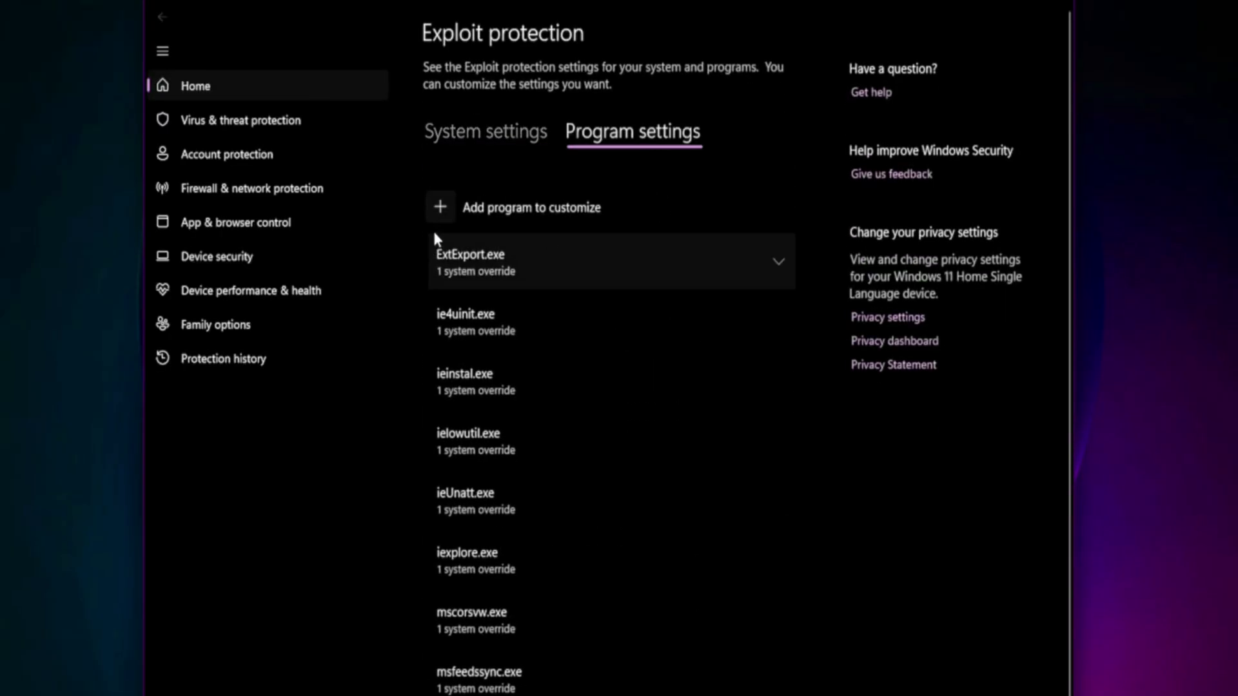
{"action": "left_click", "coordinate": [439, 207]}
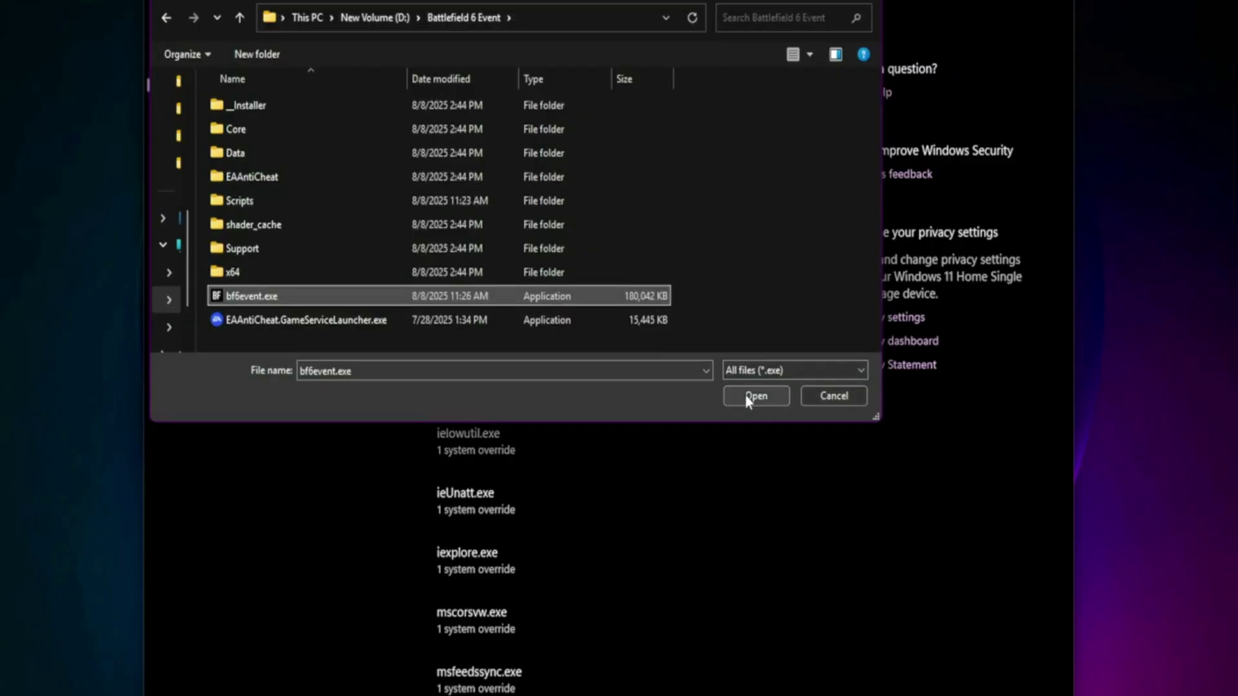
{"action": "left_click", "coordinate": [746, 396]}
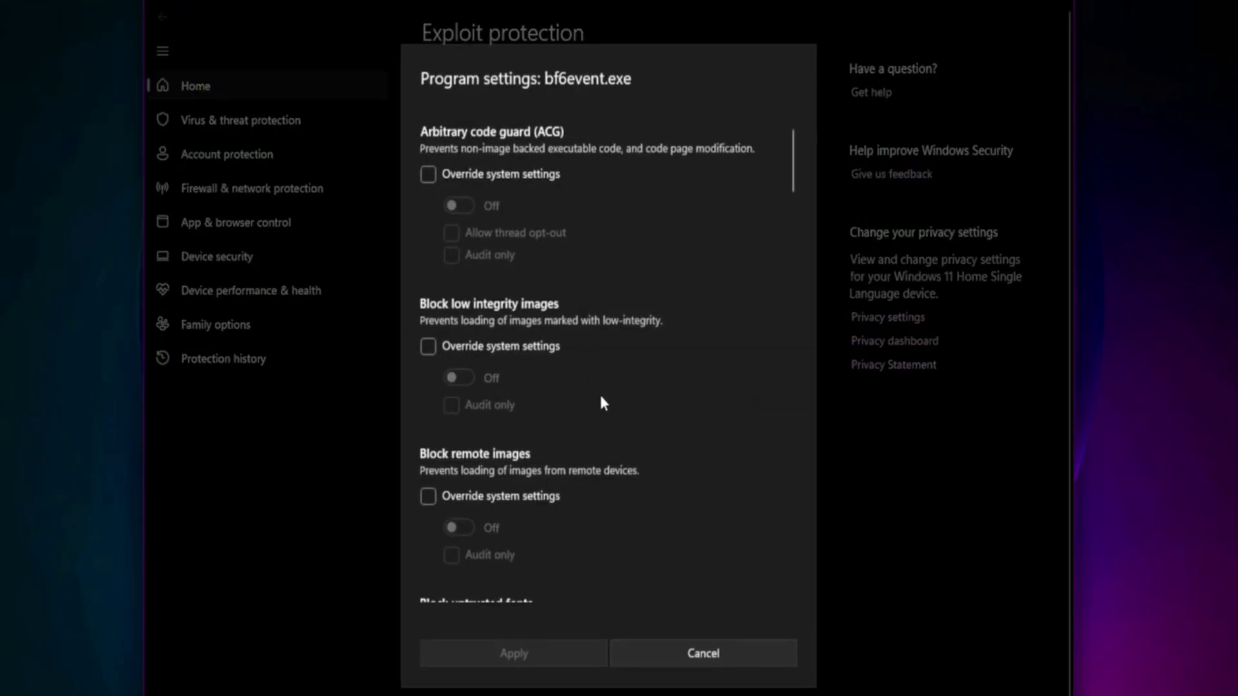
{"action": "left_click", "coordinate": [550, 650]}
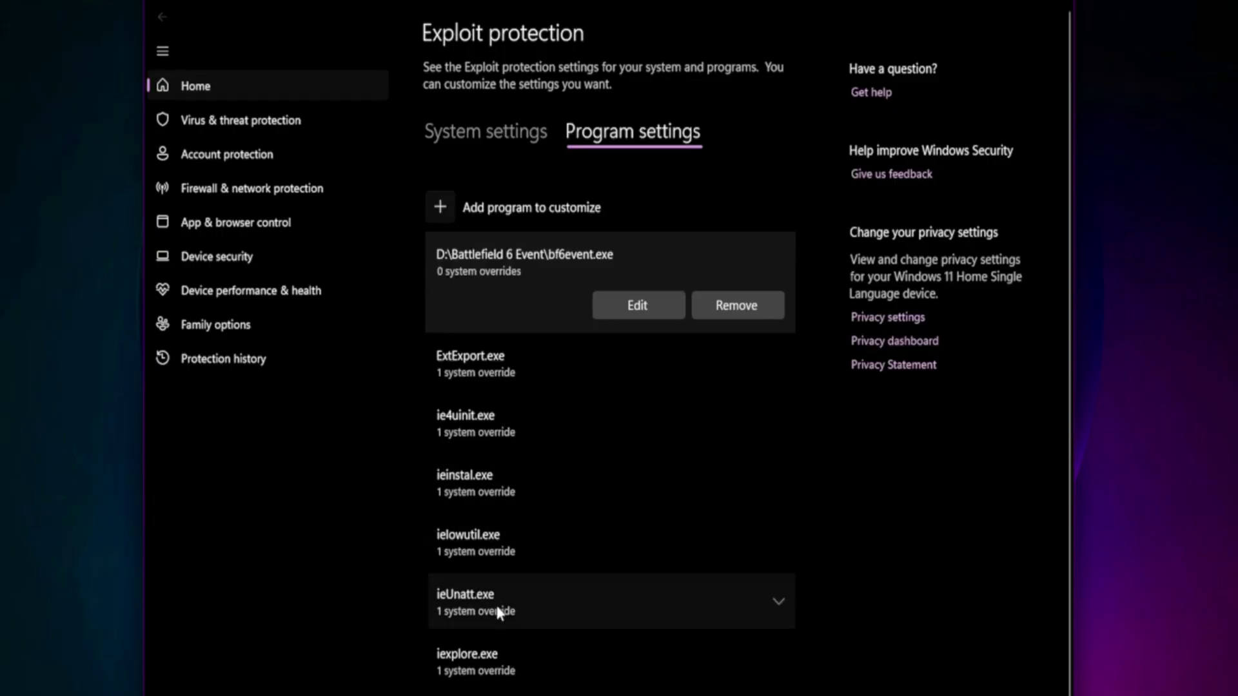
Step: Run EAAntiCheat.Installer.exe from the game's EAAntiCheat folder as administrator and install the anticheat
{"action": "right_click", "coordinate": [2, 342]}
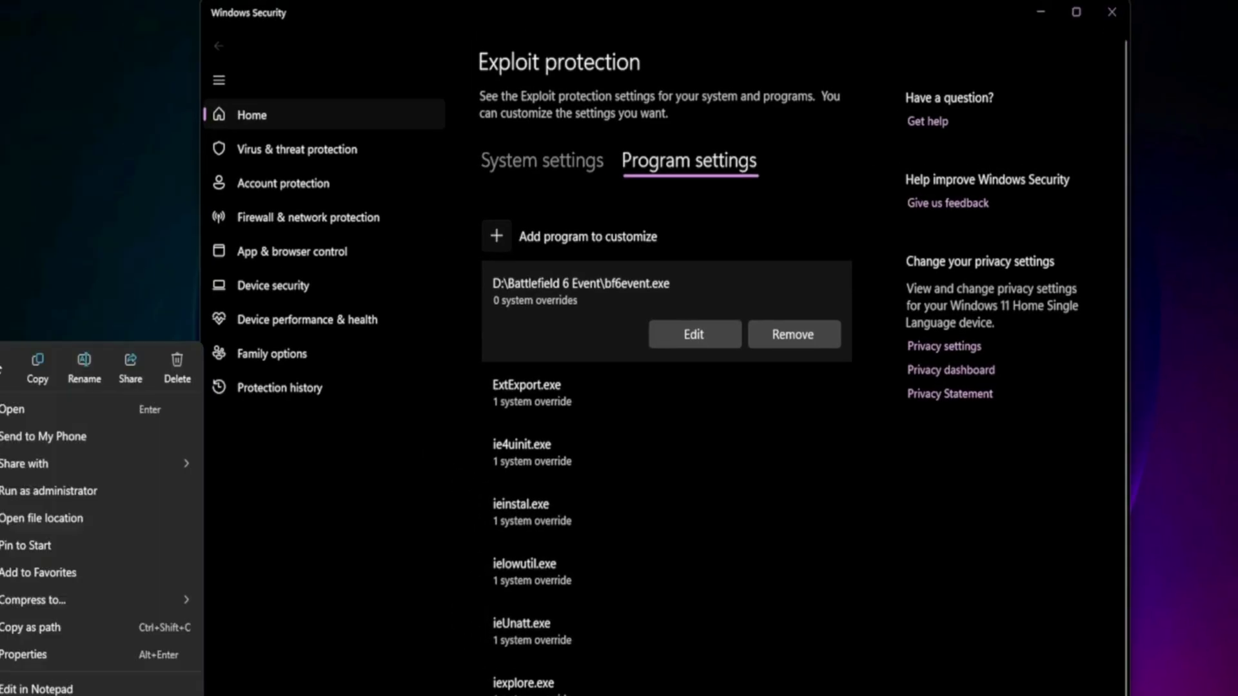
{"action": "left_click", "coordinate": [78, 516]}
{"action": "double_click", "coordinate": [281, 351]}
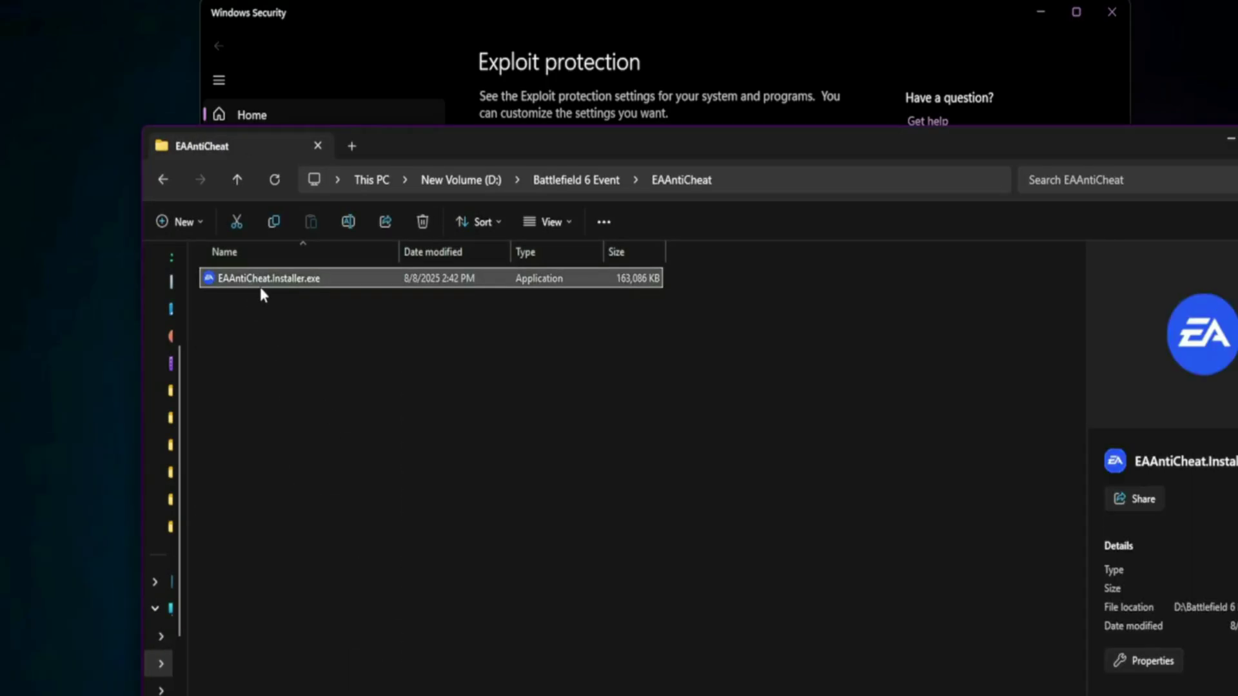
{"action": "right_click", "coordinate": [266, 284]}
{"action": "left_click", "coordinate": [386, 425]}
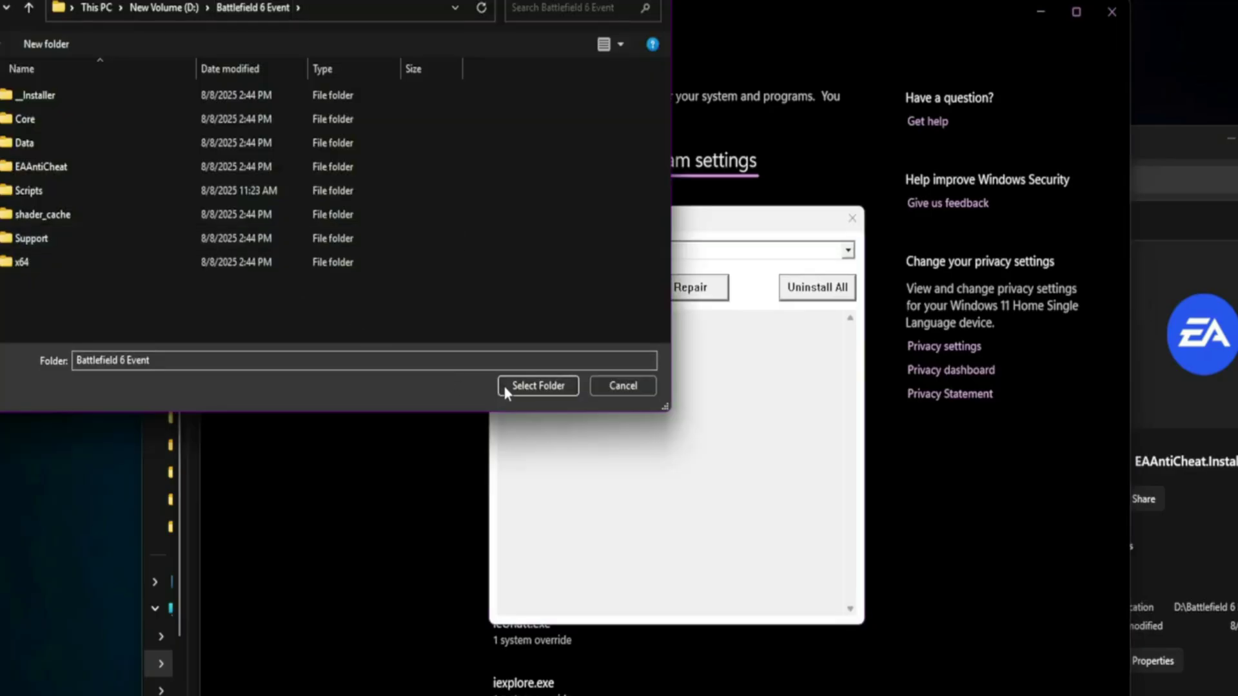
{"action": "left_click", "coordinate": [538, 386]}
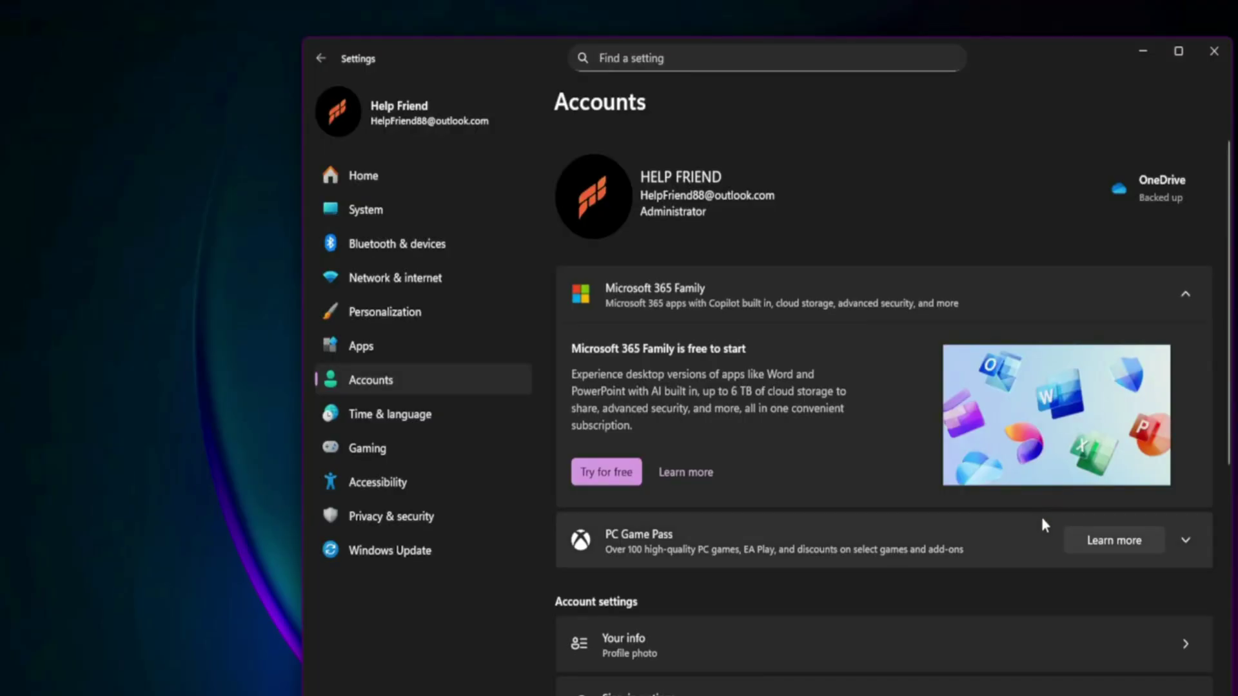
Step: Under Other users, add an account without the person's sign-in information, then bring up Task Manager
{"action": "scroll", "coordinate": [1039, 513], "scroll_direction": "down", "scroll_amount": 5}
{"action": "left_click", "coordinate": [779, 552]}
{"action": "left_click", "coordinate": [1121, 187]}
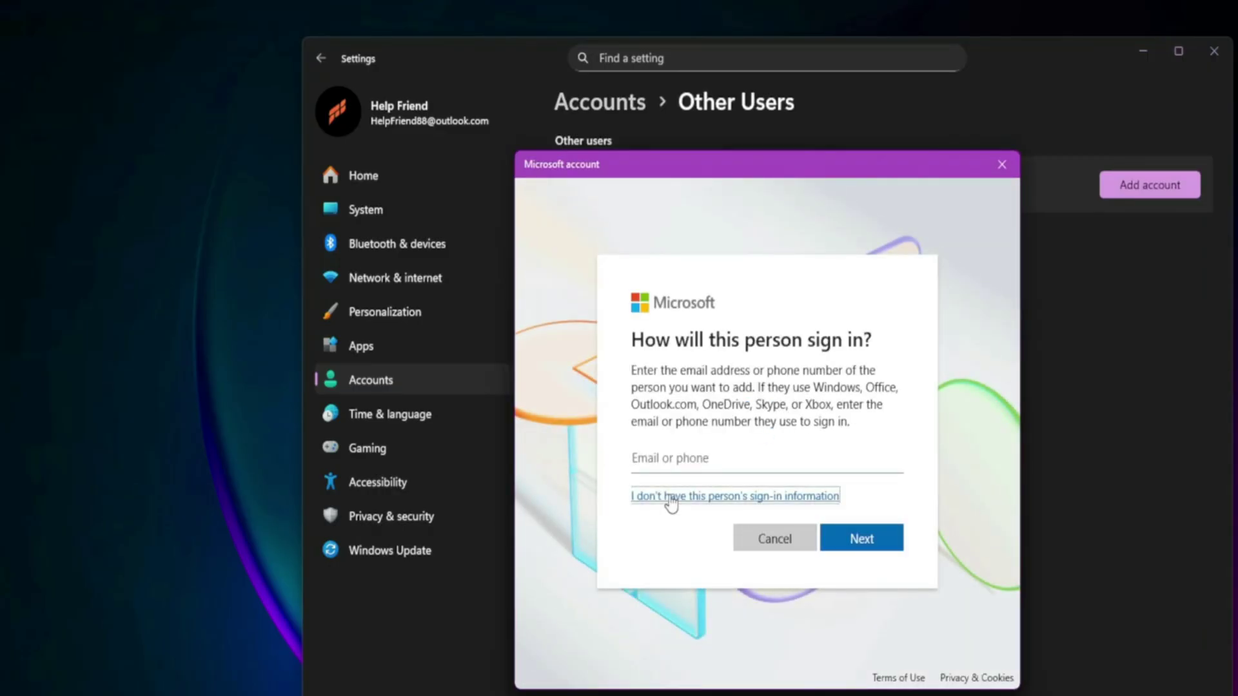
{"action": "left_click", "coordinate": [670, 498]}
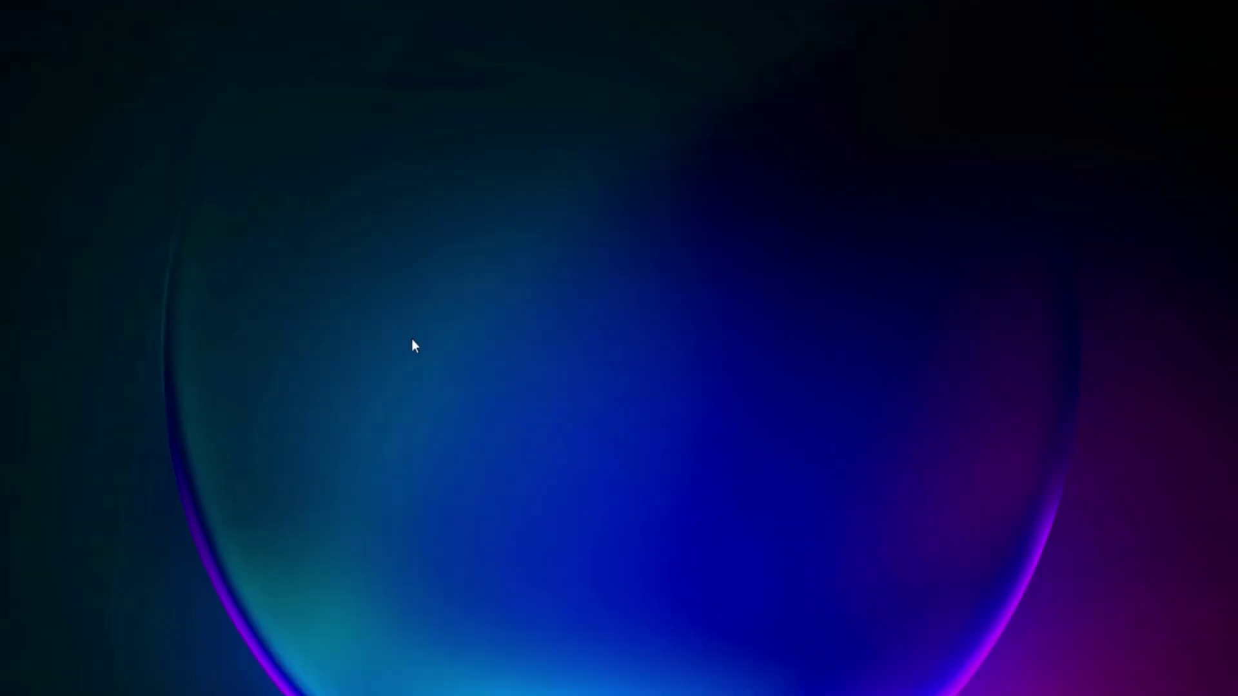
{"action": "key", "text": "ctrl+shift+Escape"}
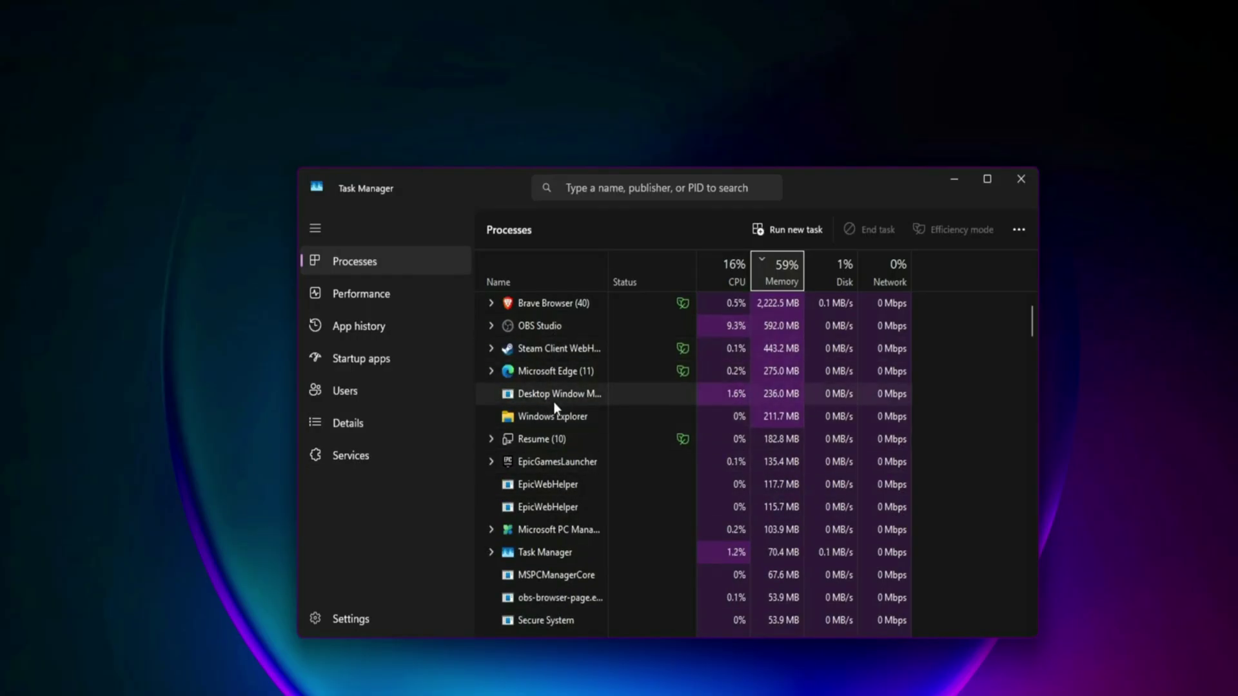
Step: Scroll the memory-sorted Processes list and show the End task option for MSPCManagerCore
{"action": "scroll", "coordinate": [555, 407], "scroll_direction": "down", "scroll_amount": 2}
{"action": "scroll", "coordinate": [558, 431], "scroll_direction": "down", "scroll_amount": 1}
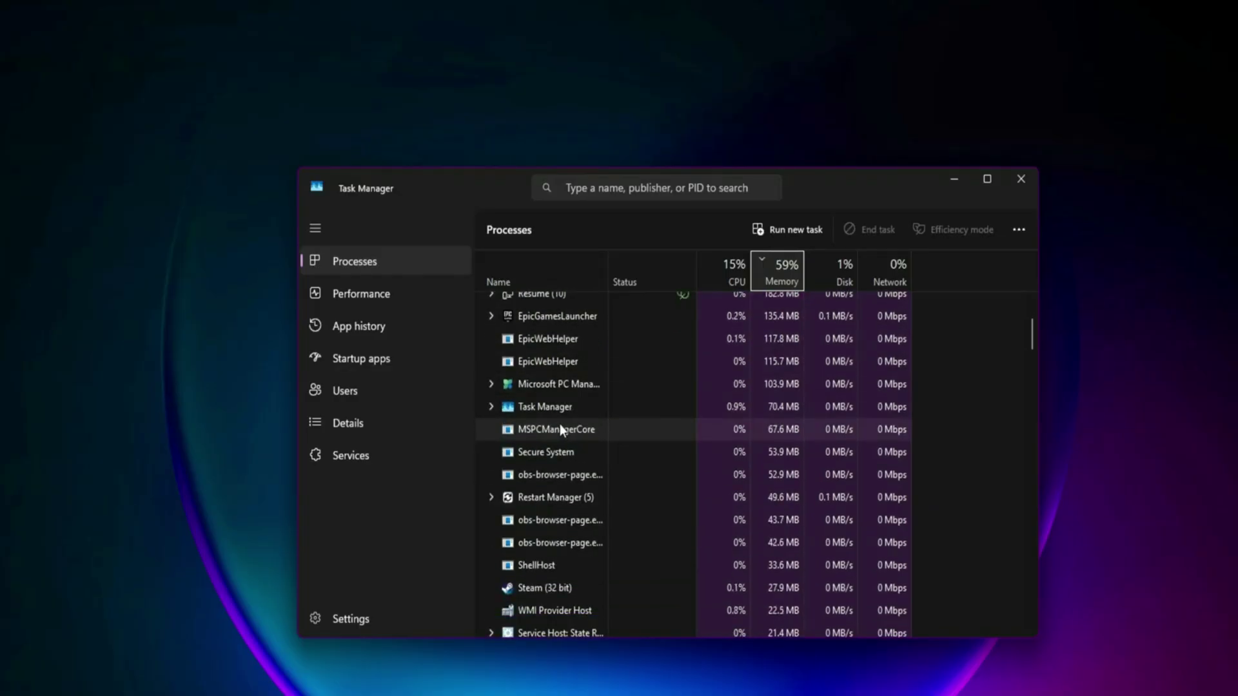
{"action": "right_click", "coordinate": [560, 425]}
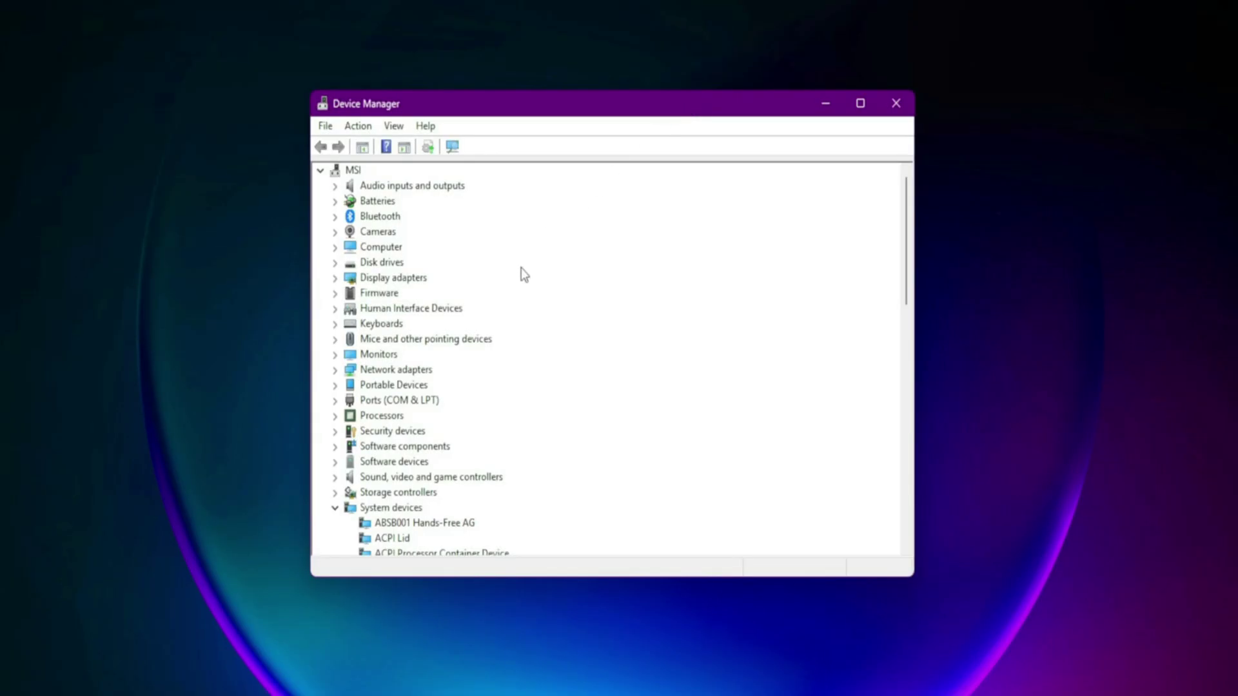
Step: Select the CONSISTE NT SSD under Disk drives, then expand Portable Devices to show Project
{"action": "left_click", "coordinate": [358, 298]}
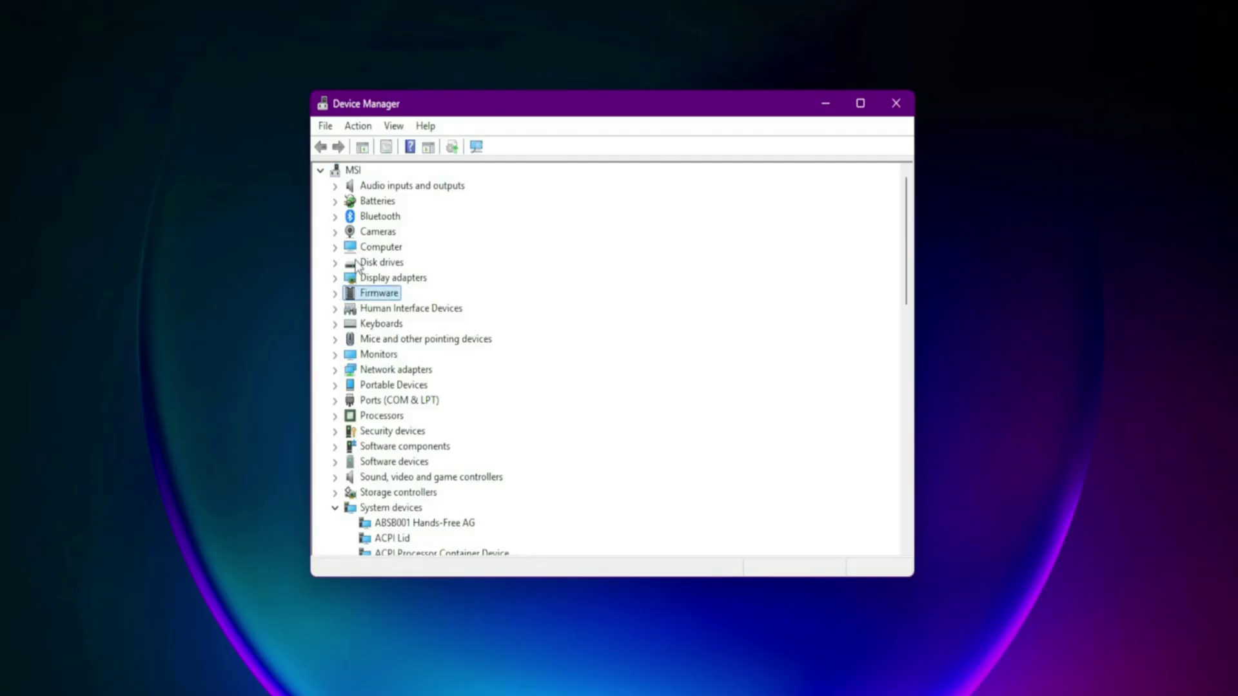
{"action": "left_click", "coordinate": [336, 263]}
{"action": "left_click", "coordinate": [408, 279]}
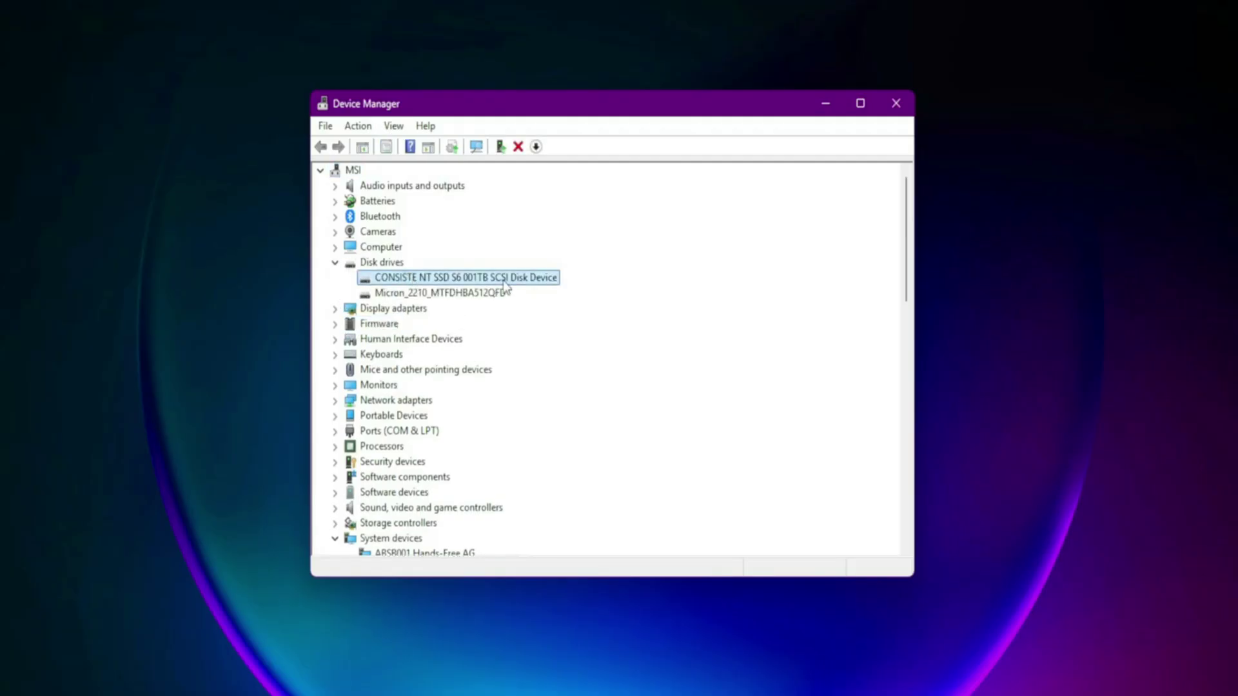
{"action": "left_click", "coordinate": [335, 262]}
{"action": "scroll", "coordinate": [435, 314], "scroll_direction": "down", "scroll_amount": 1}
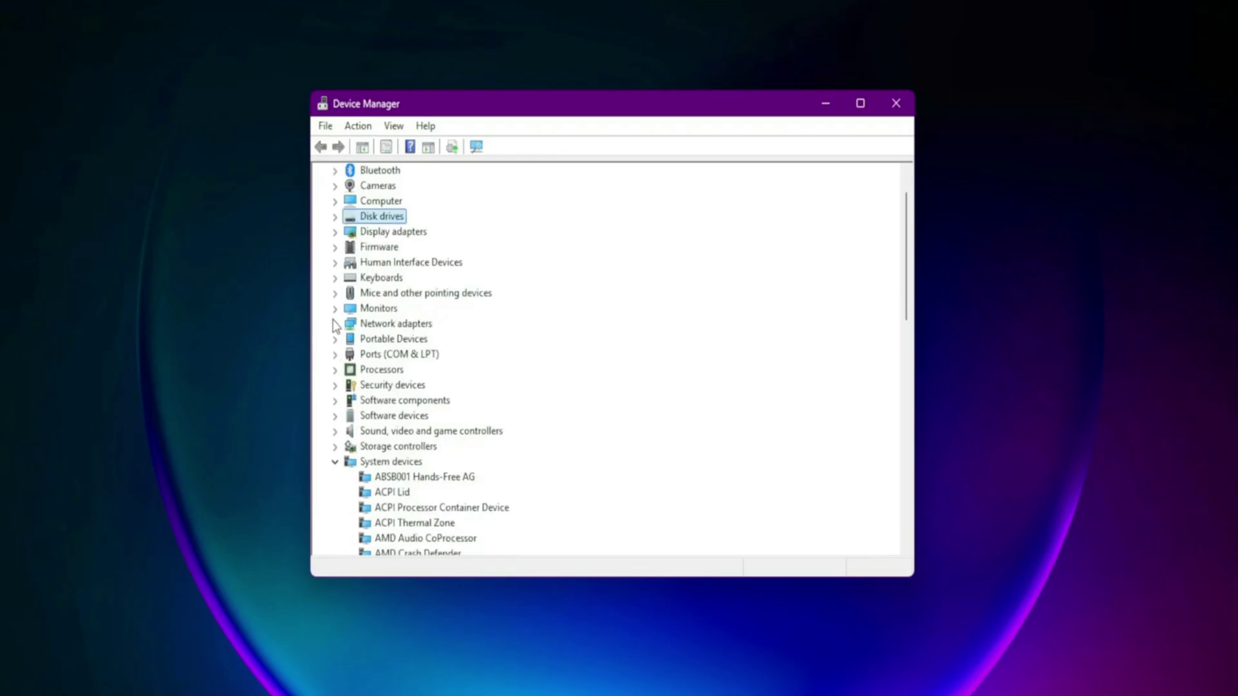
{"action": "left_click", "coordinate": [336, 340]}
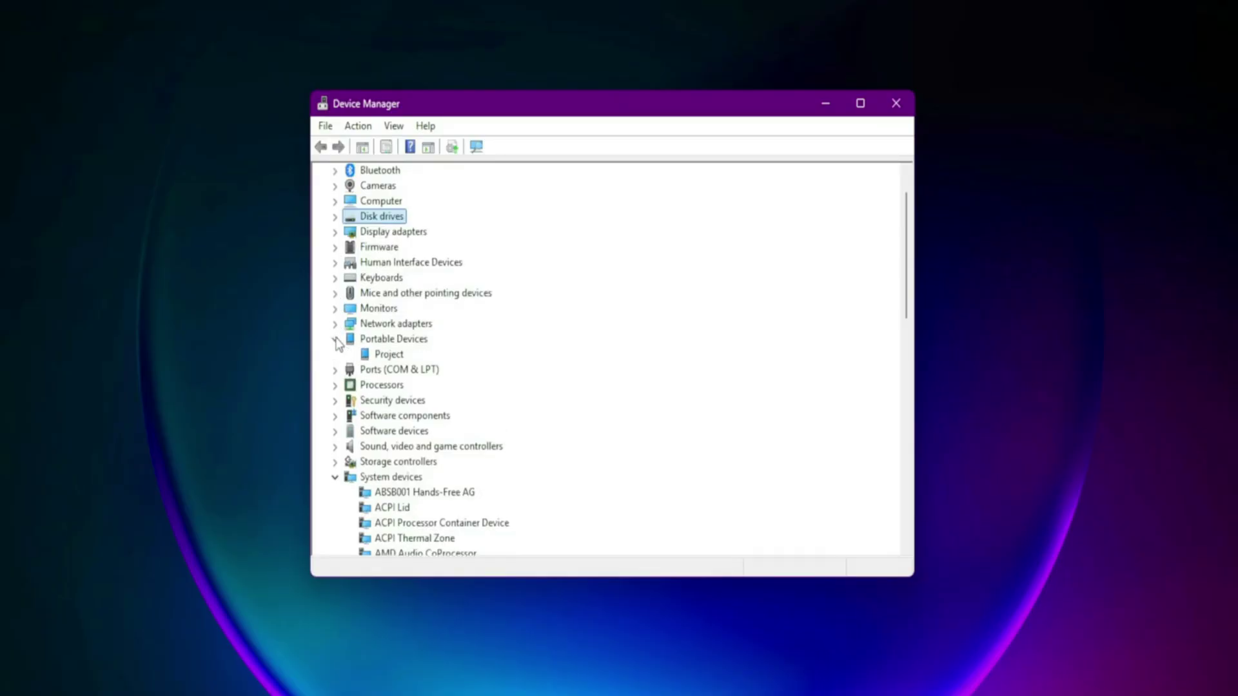
Step: Enter -d3d11 -dx11 -dx12 as Launch Options in Battlefield 6 Open Beta's Steam properties
{"action": "left_click", "coordinate": [336, 342]}
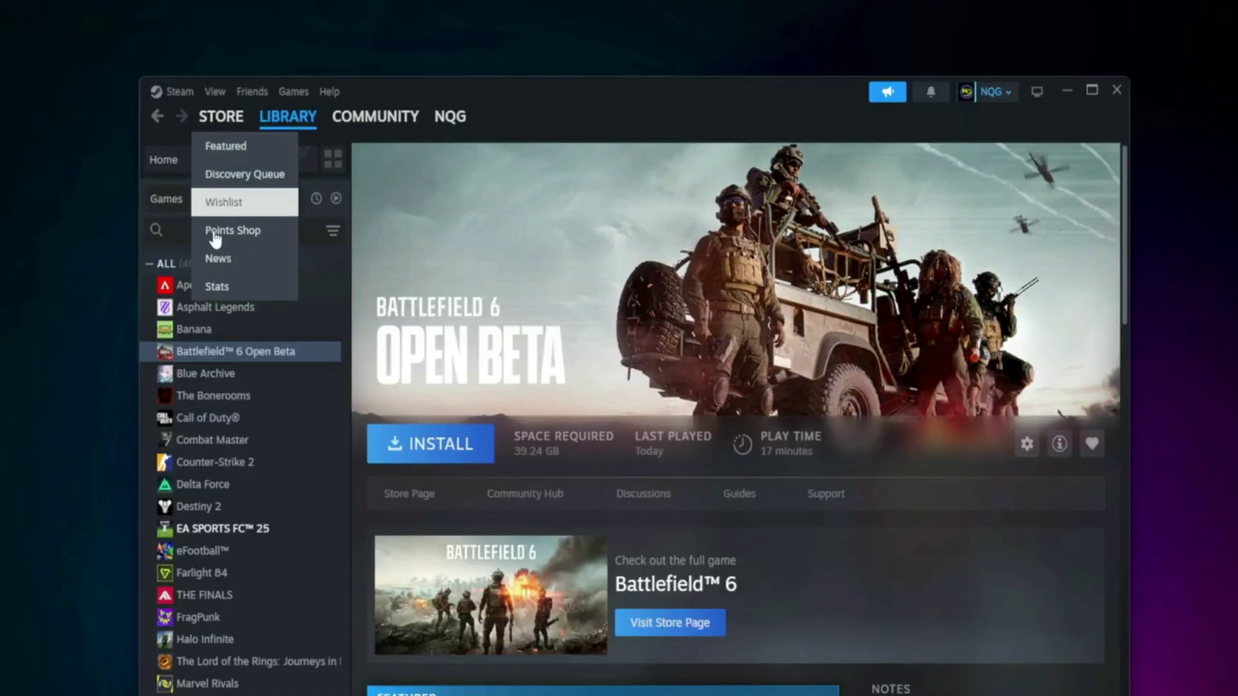
{"action": "right_click", "coordinate": [250, 348]}
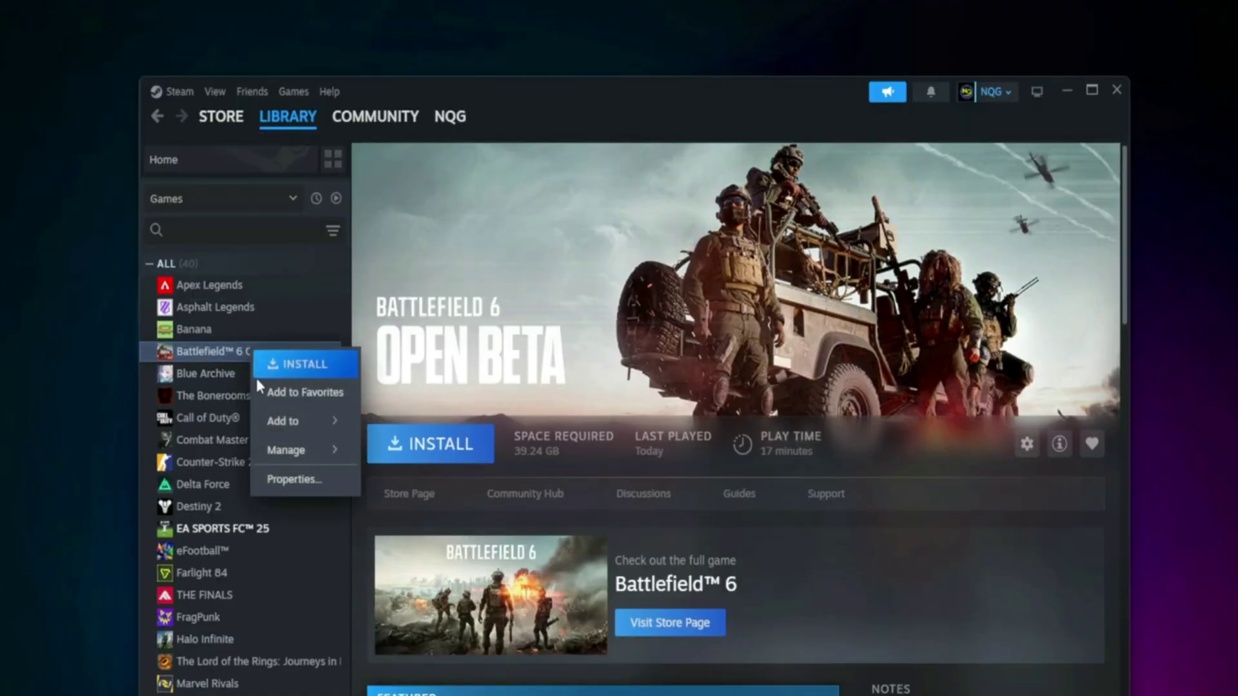
{"action": "left_click", "coordinate": [290, 479]}
{"action": "left_click", "coordinate": [709, 514]}
{"action": "type", "text": "-d3d11 -dx11 -dx12"}
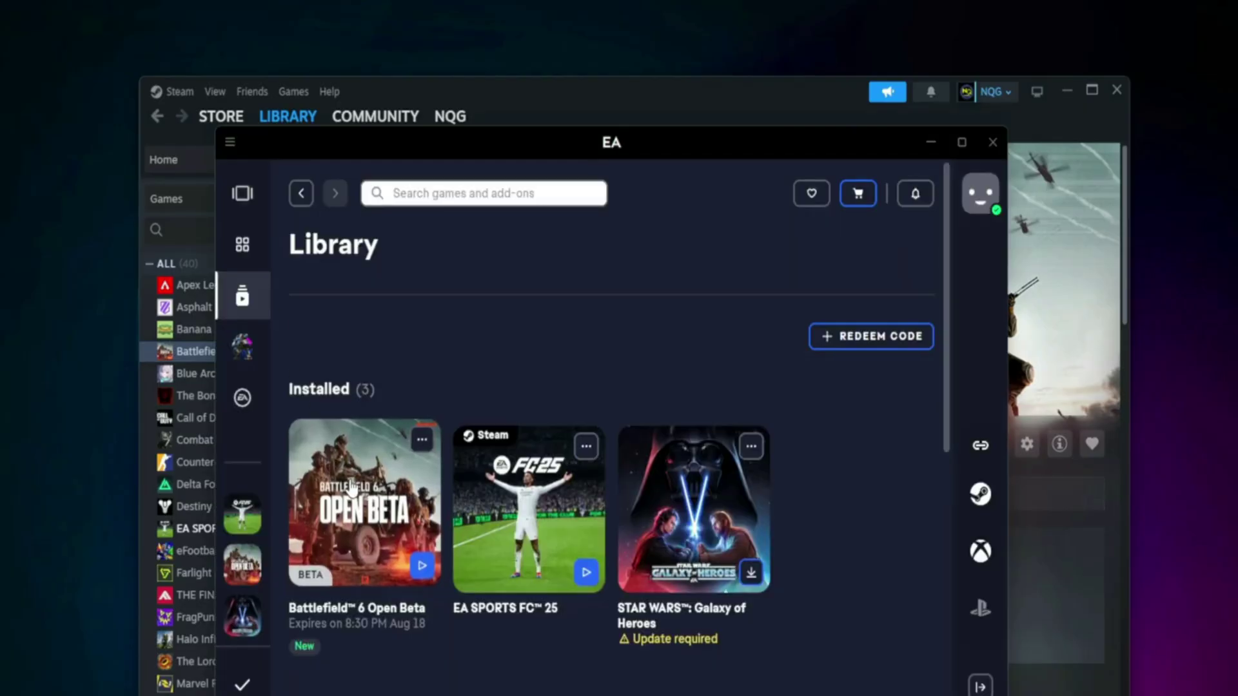
Step: Paste d3d11-dx11-dx12 into Battlefield 6 Open Beta's Advanced launch options in EA app and save
{"action": "left_click", "coordinate": [351, 488]}
{"action": "left_click", "coordinate": [599, 544]}
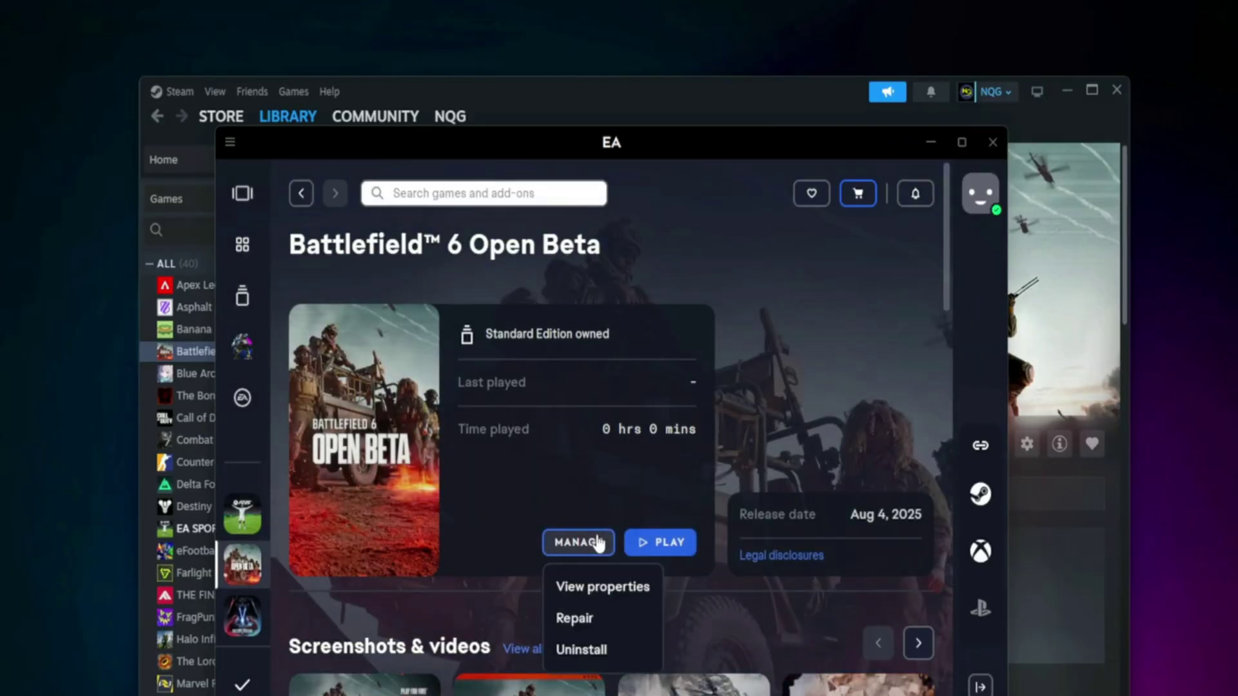
{"action": "left_click", "coordinate": [606, 587]}
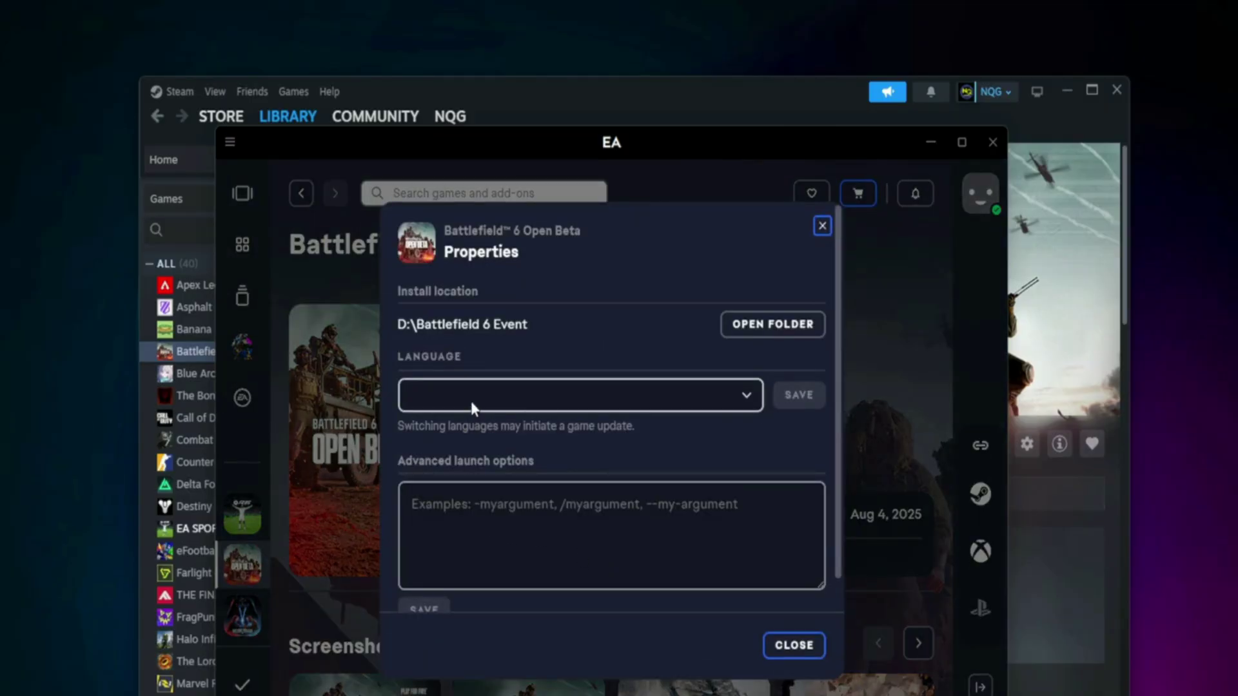
{"action": "left_click", "coordinate": [480, 503]}
{"action": "type", "text": "d3d11-dx11-dx12"}
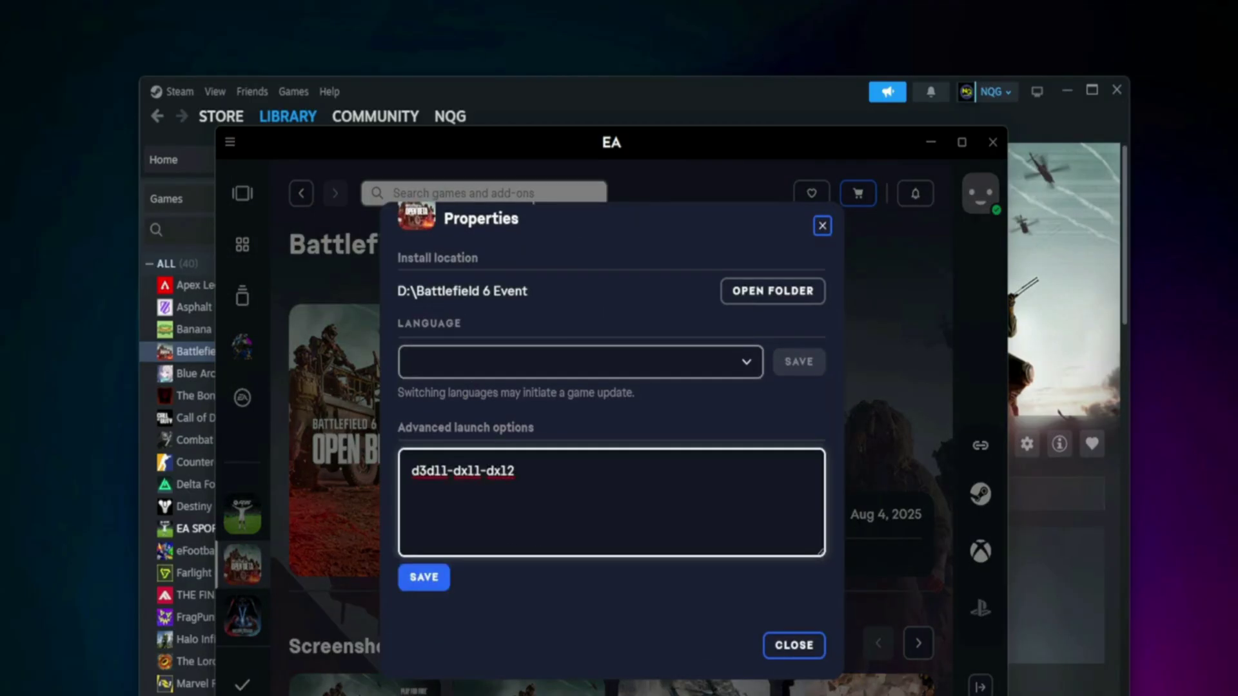
{"action": "left_click", "coordinate": [415, 587]}
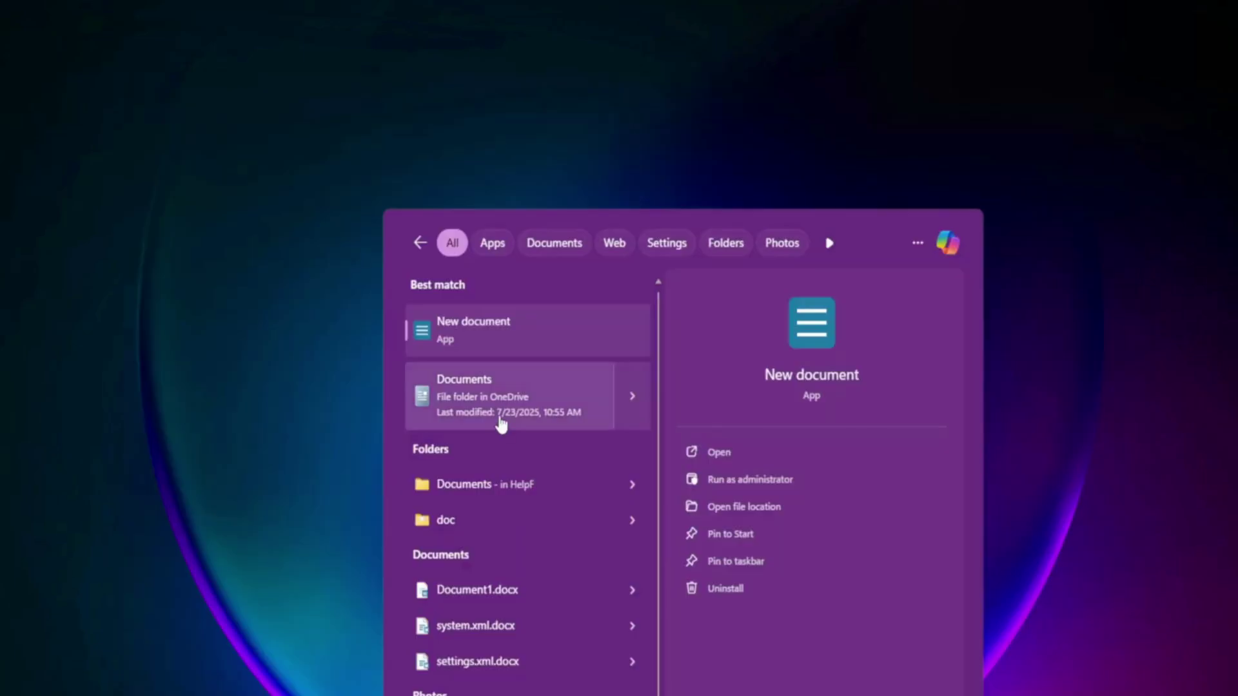
Step: Browse to Documents\Battlefield 6 Open Beta\settings and select steam_autocloud.vdf for deletion
{"action": "left_click", "coordinate": [499, 417]}
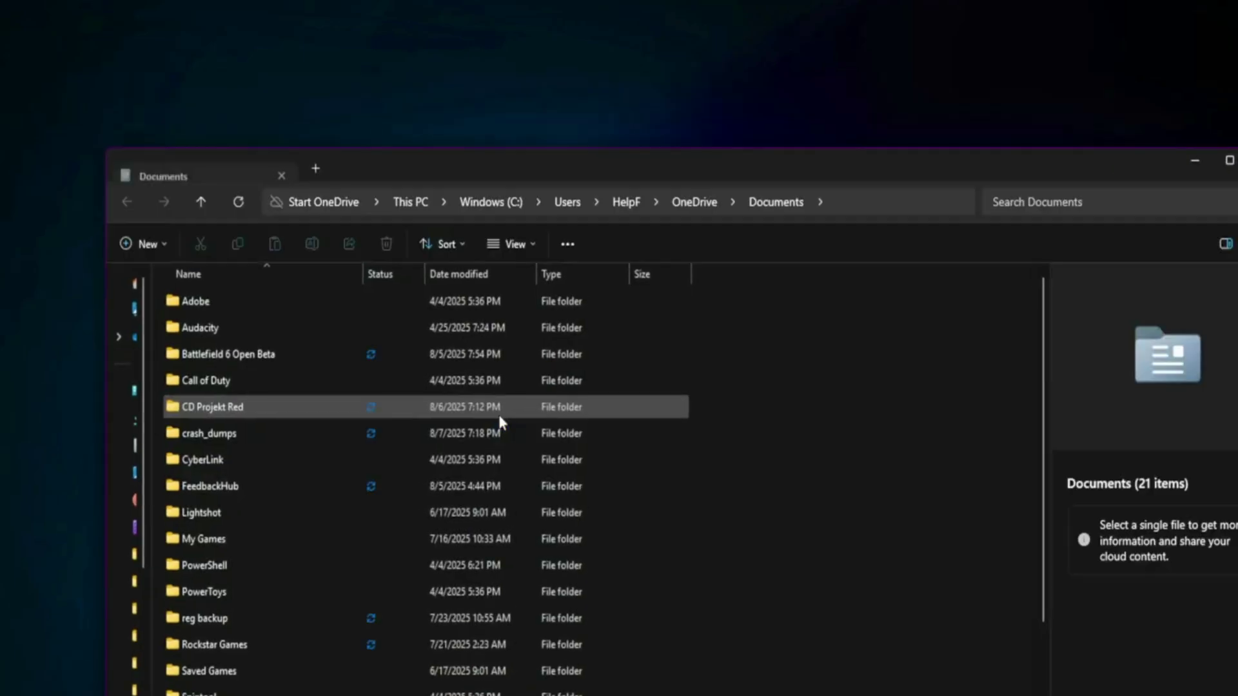
{"action": "double_click", "coordinate": [244, 356]}
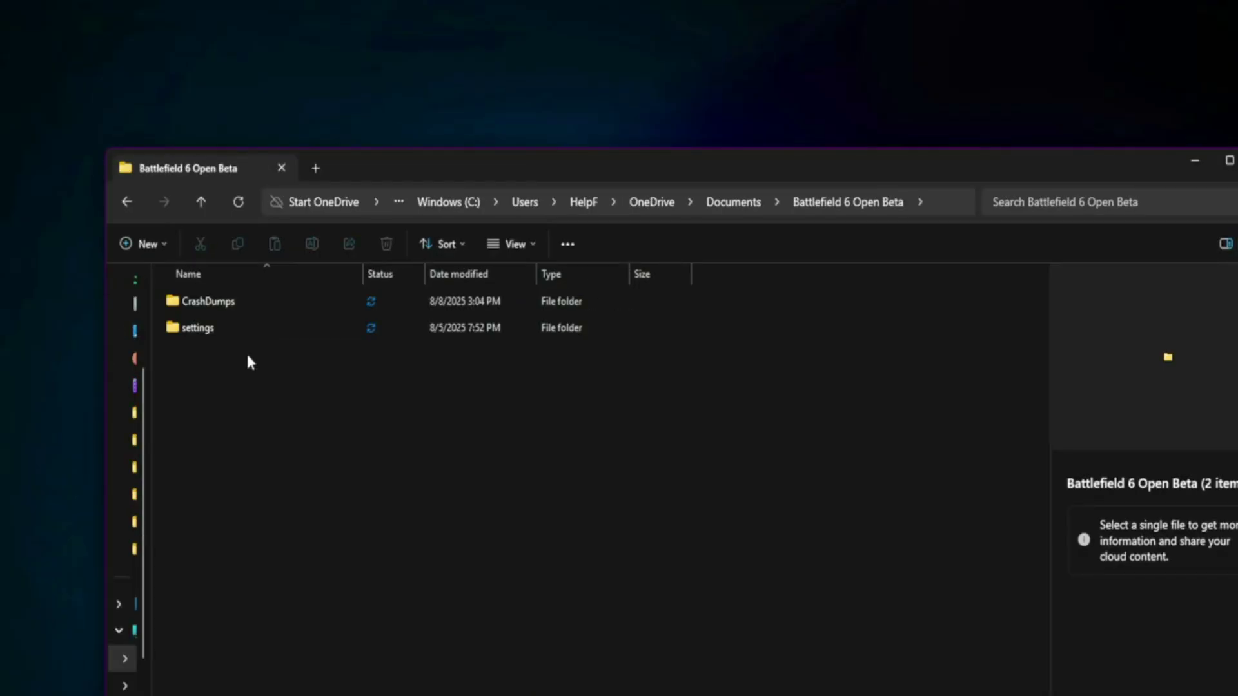
{"action": "double_click", "coordinate": [251, 330]}
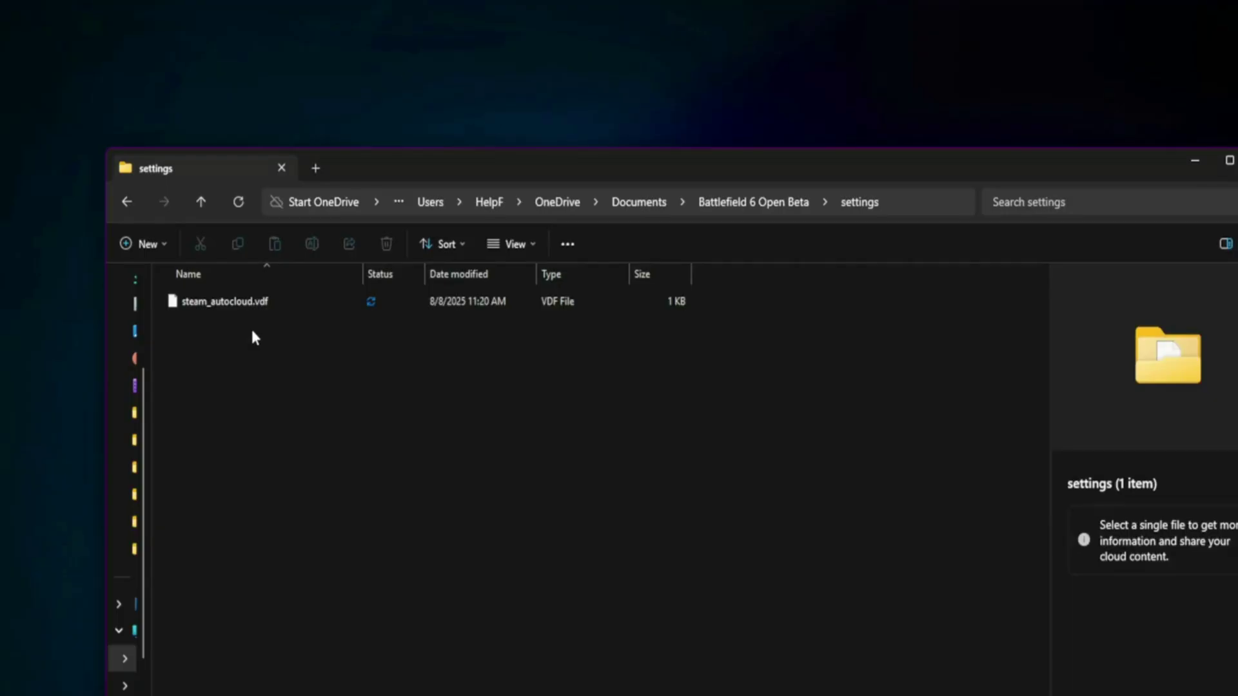
{"action": "left_click", "coordinate": [397, 300]}
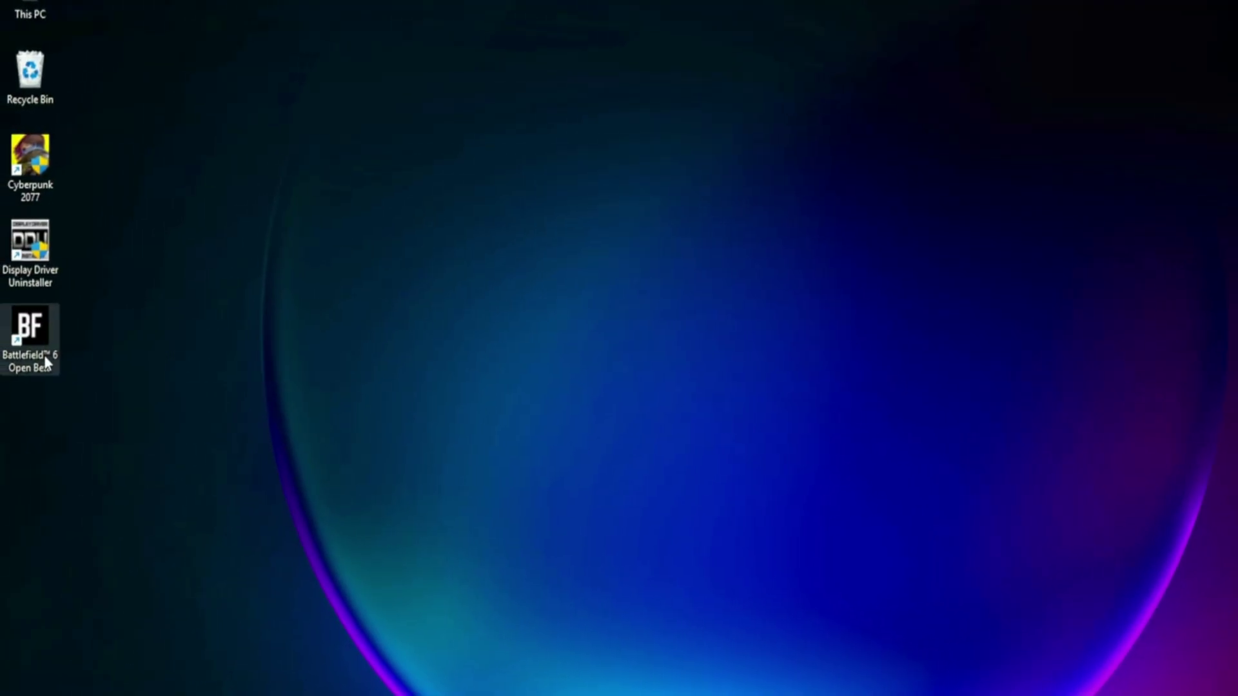
Step: Make Battlefield 6 run as admin in Windows 8 mode without fullscreen optimizations, and the anticheat launcher as admin
{"action": "right_click", "coordinate": [45, 359]}
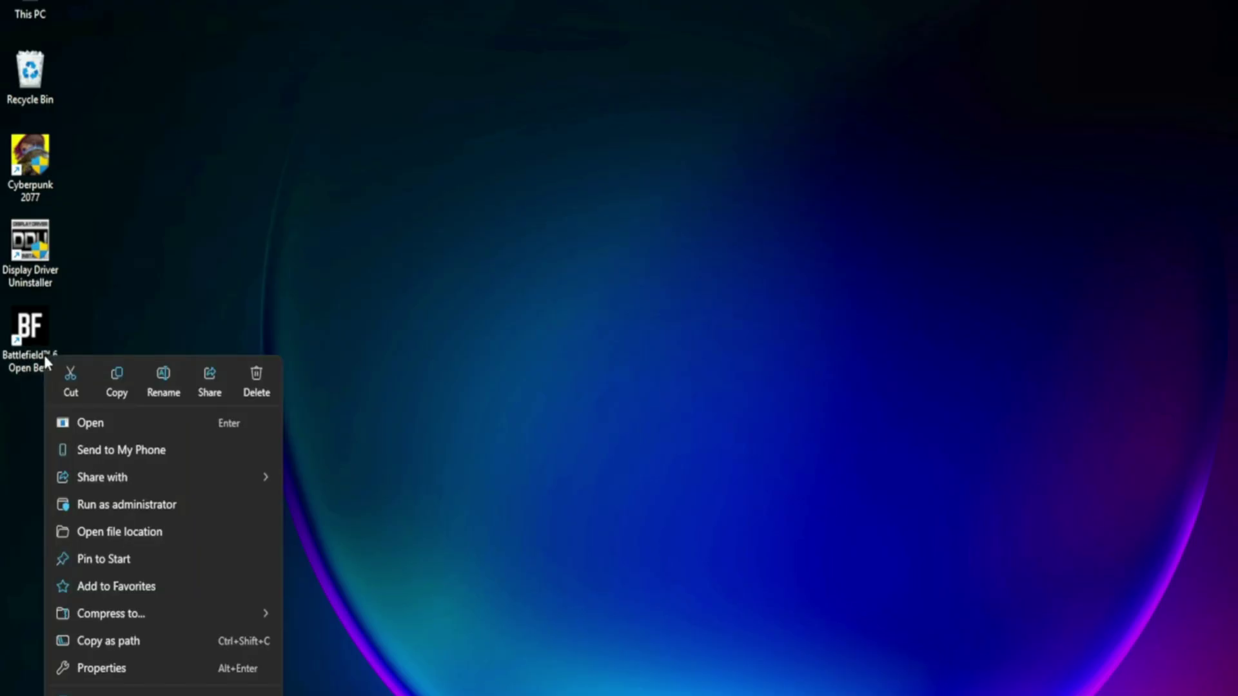
{"action": "left_click", "coordinate": [102, 669]}
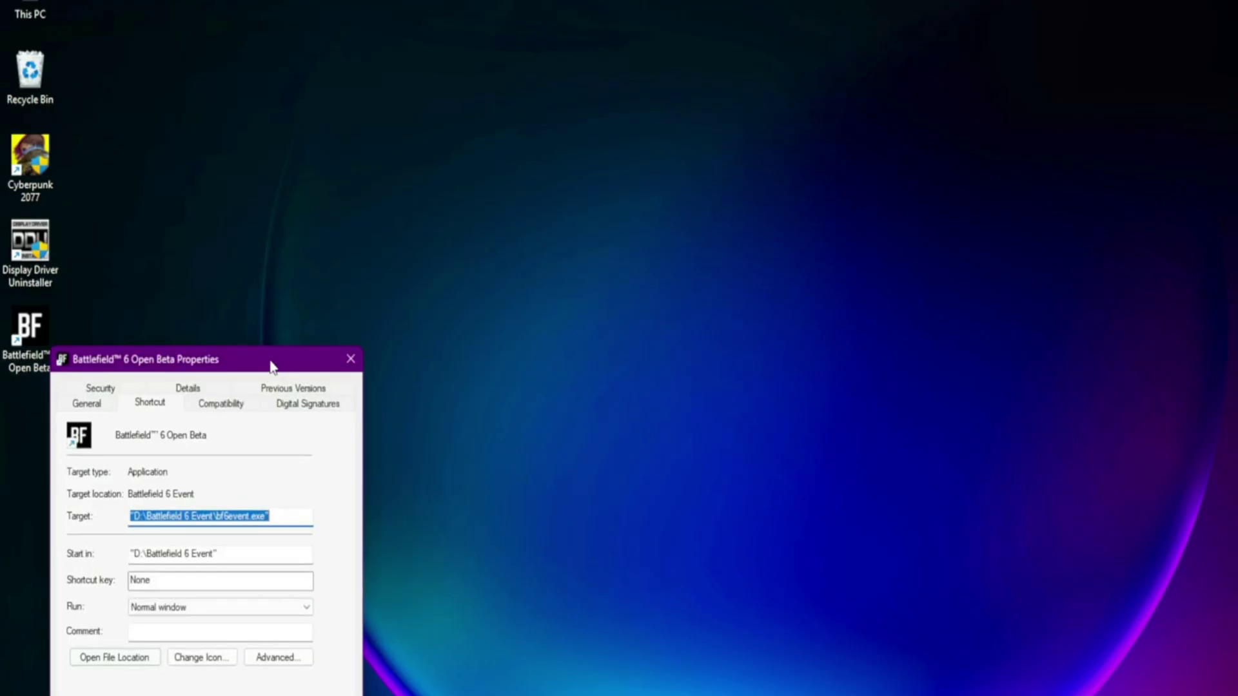
{"action": "left_click", "coordinate": [220, 404]}
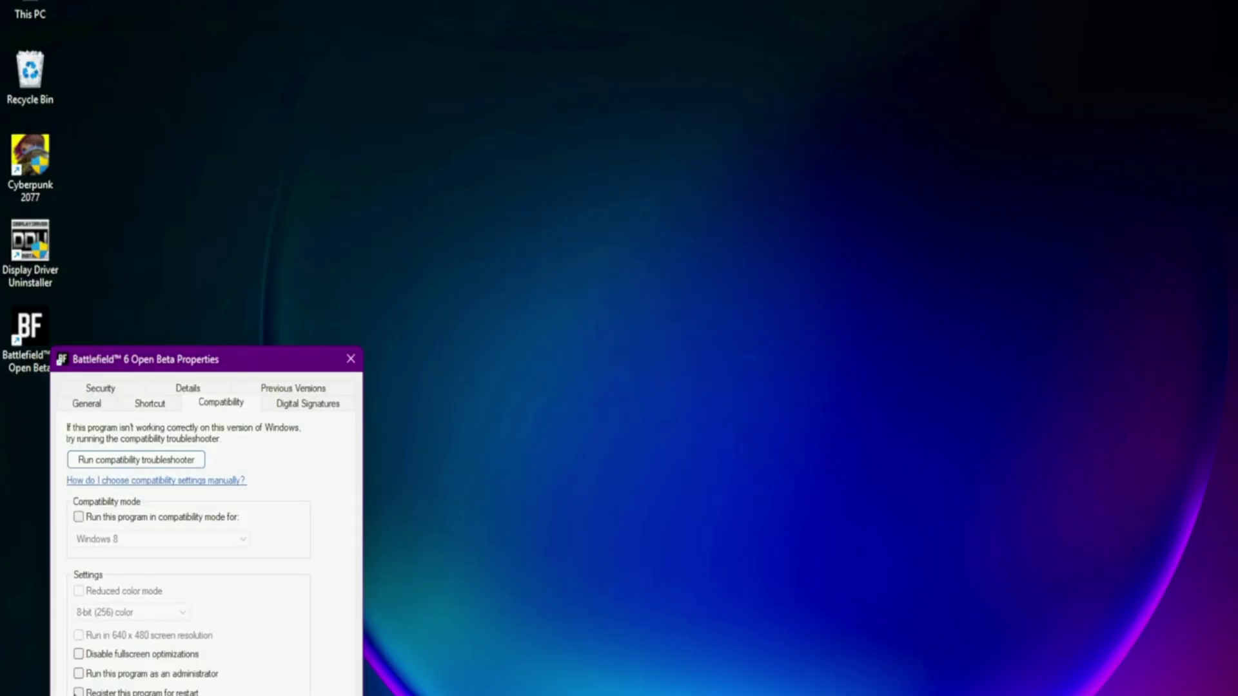
{"action": "left_click", "coordinate": [78, 674]}
{"action": "left_click", "coordinate": [79, 655]}
{"action": "left_click", "coordinate": [79, 518]}
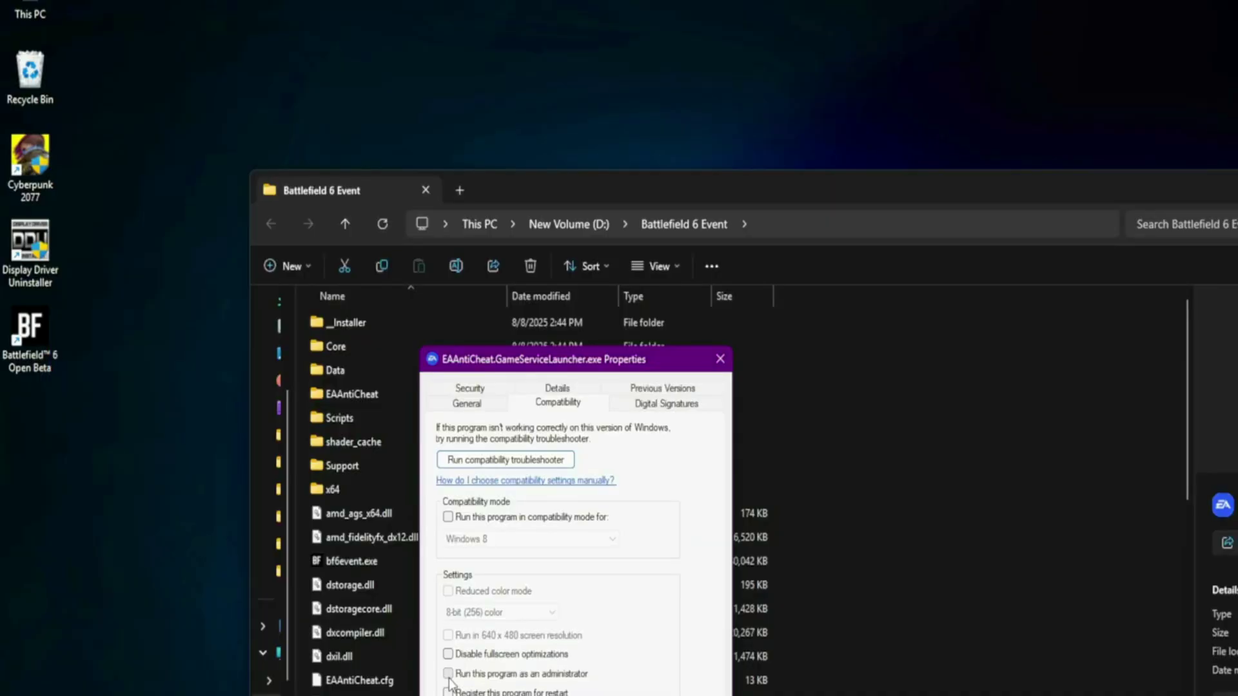
{"action": "left_click", "coordinate": [448, 674]}
{"action": "key", "text": "Return"}
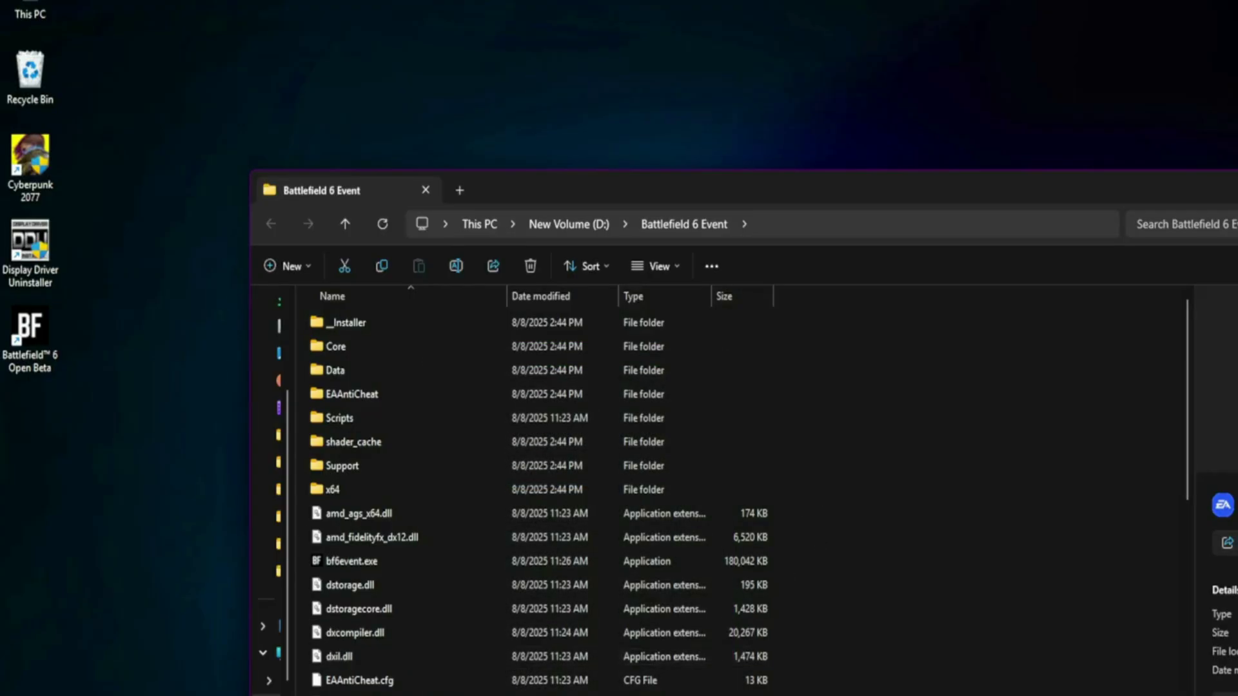
Step: Add bf6event.exe to the Graphics settings app list with a High Performance GPU preference
{"action": "key", "text": "super"}
{"action": "type", "text": "graphics settings"}
{"action": "left_click", "coordinate": [596, 338]}
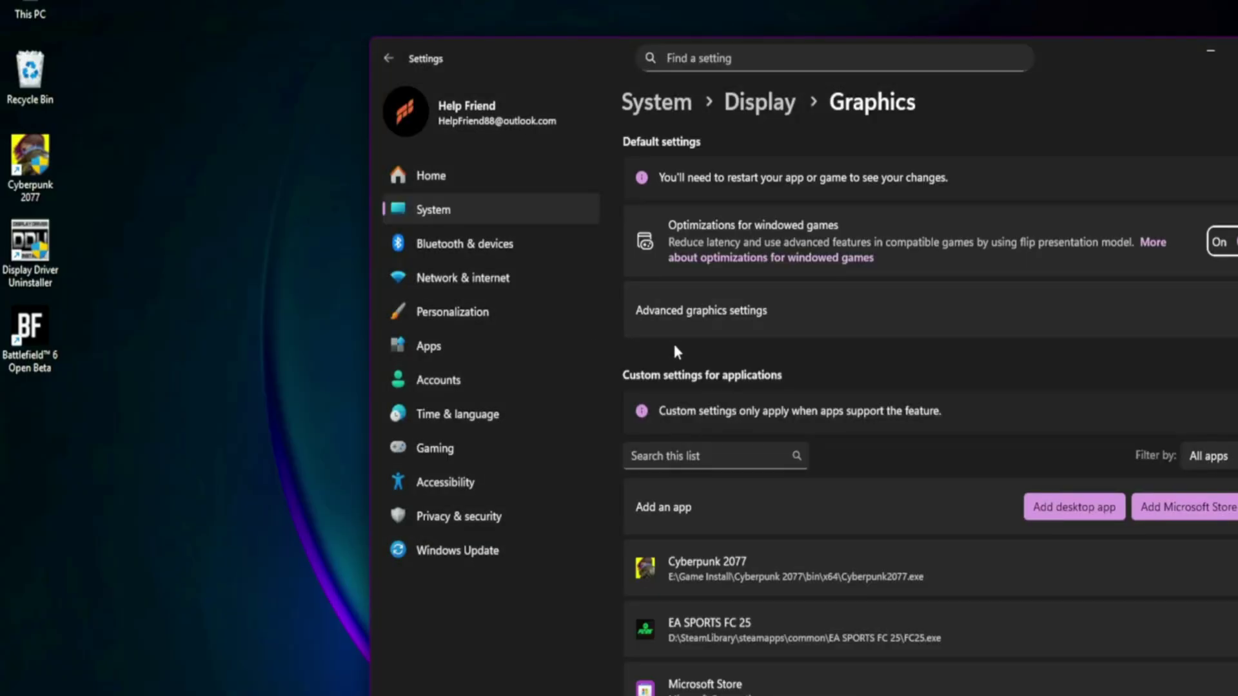
{"action": "left_click", "coordinate": [1096, 507]}
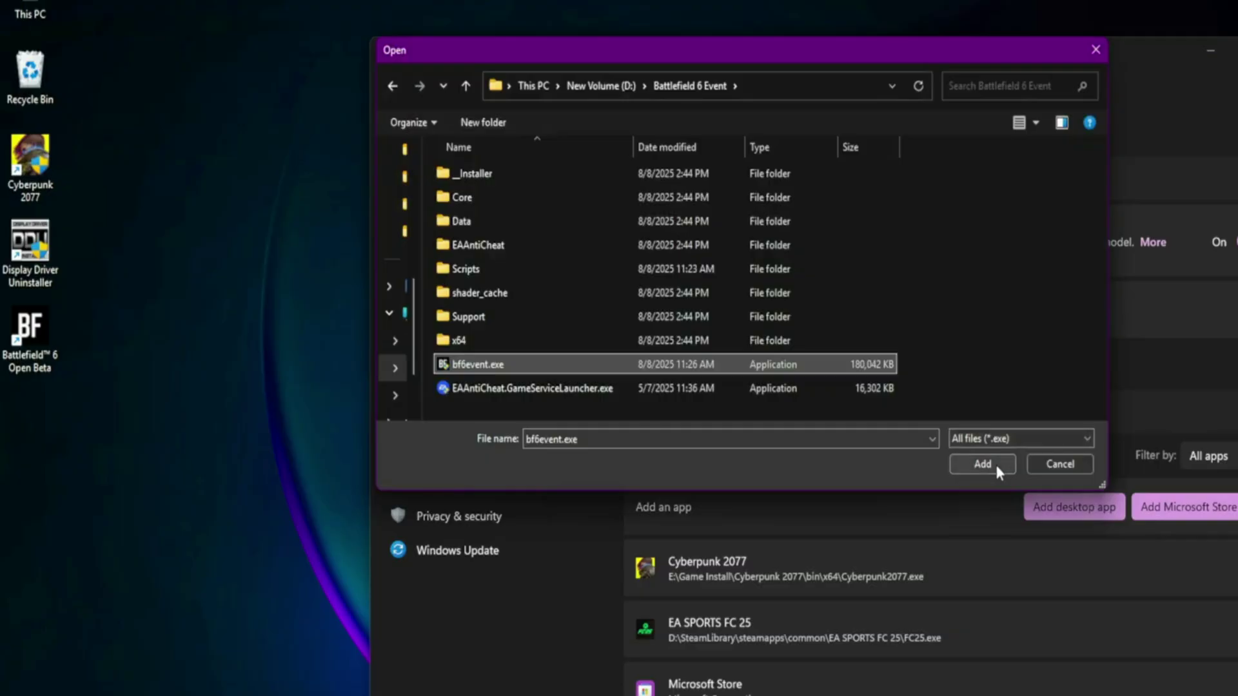
{"action": "left_click", "coordinate": [982, 464]}
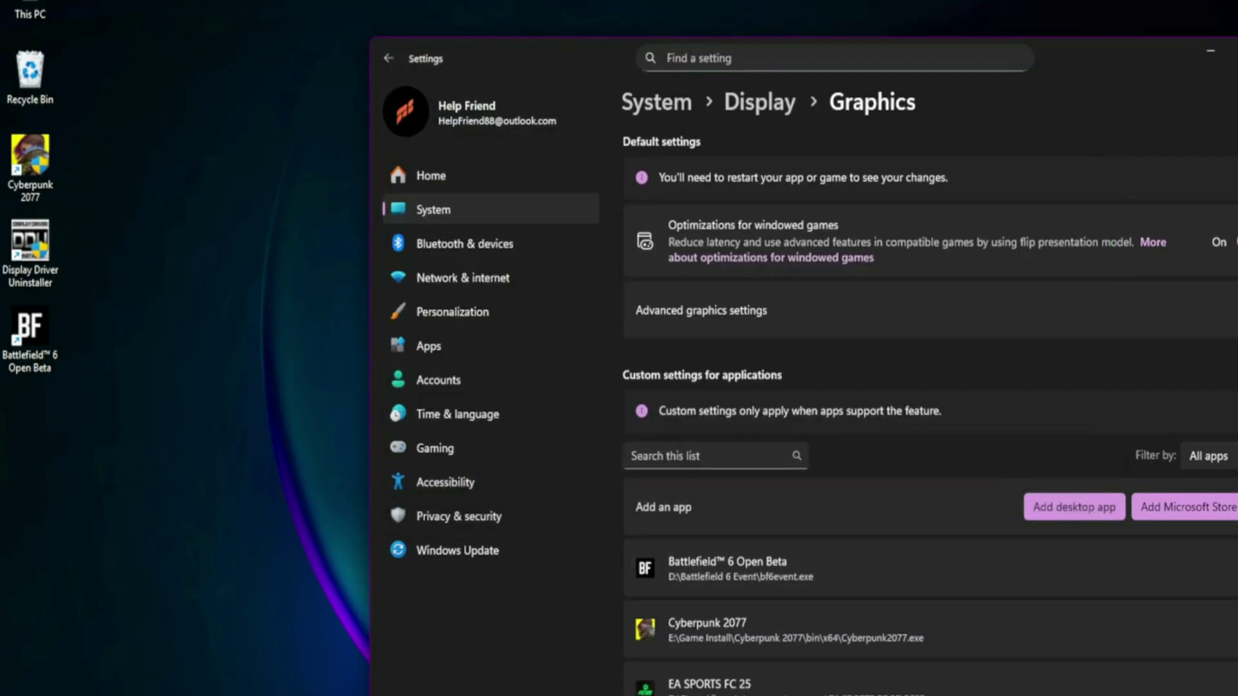
{"action": "left_click", "coordinate": [1154, 621]}
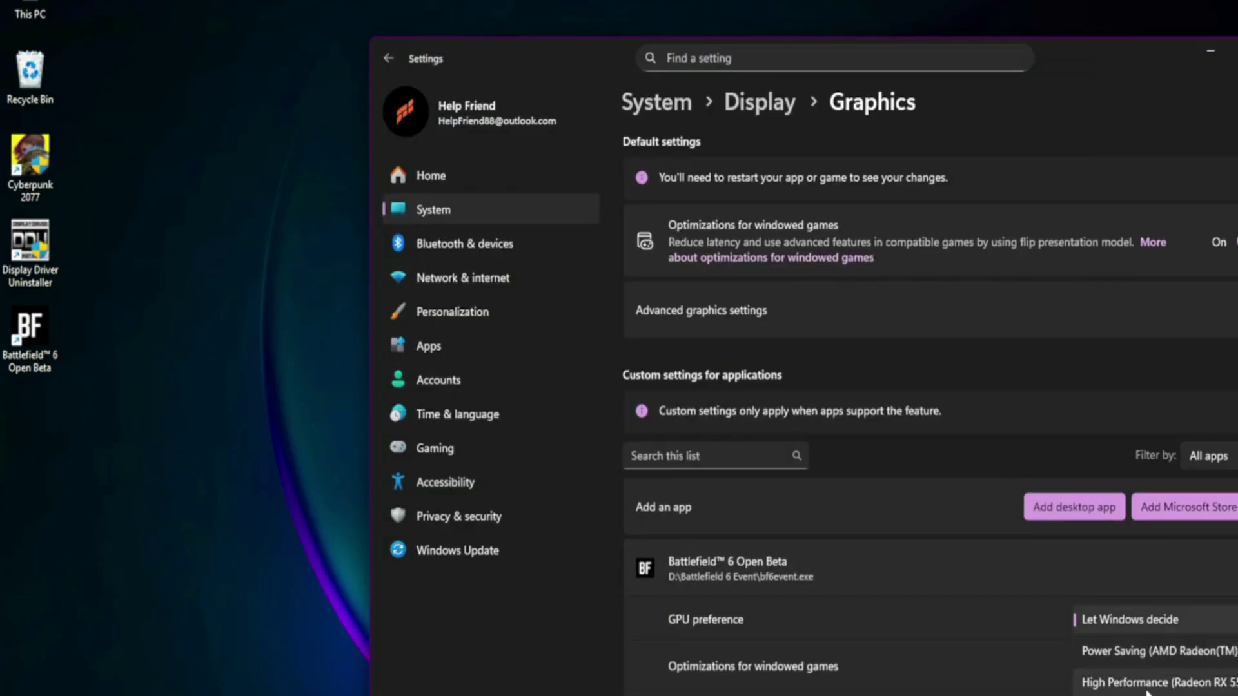
{"action": "left_click", "coordinate": [1147, 683]}
Step: In Device Manager, expand Display adapters and bring up the actions for the Radeon RX 5500M
{"action": "left_click", "coordinate": [1003, 588]}
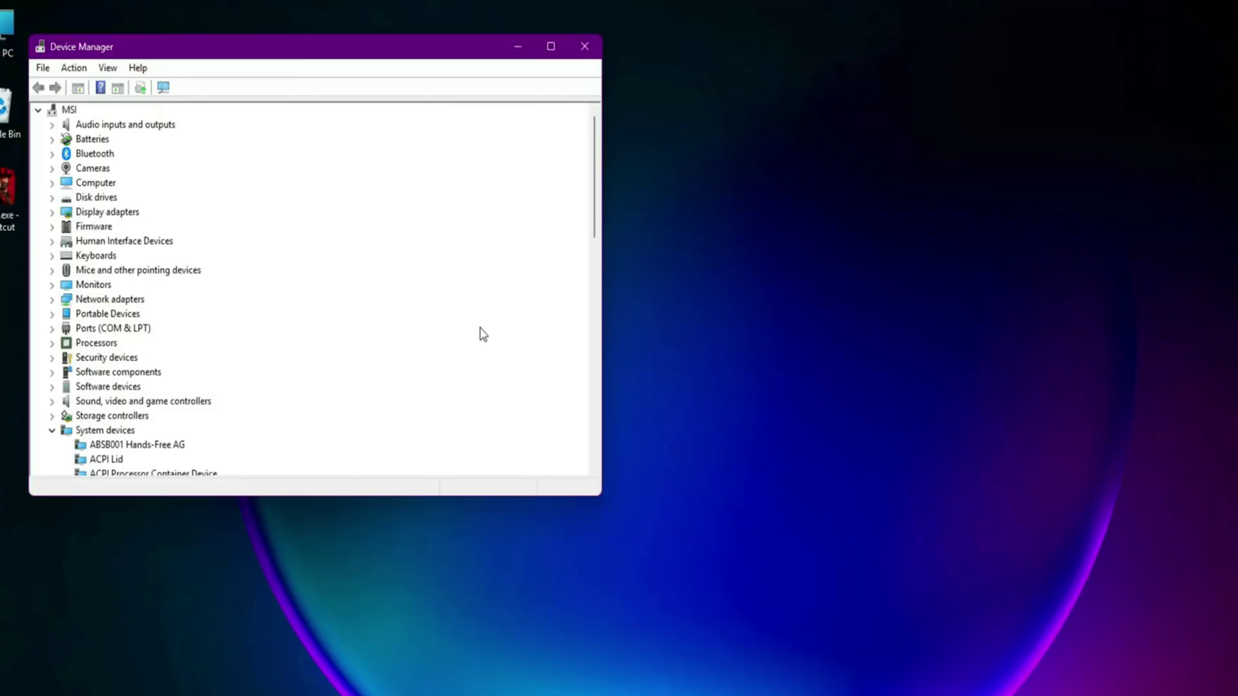
{"action": "left_click_drag", "start_coordinate": [307, 51], "coordinate": [677, 138]}
{"action": "left_click", "coordinate": [425, 295]}
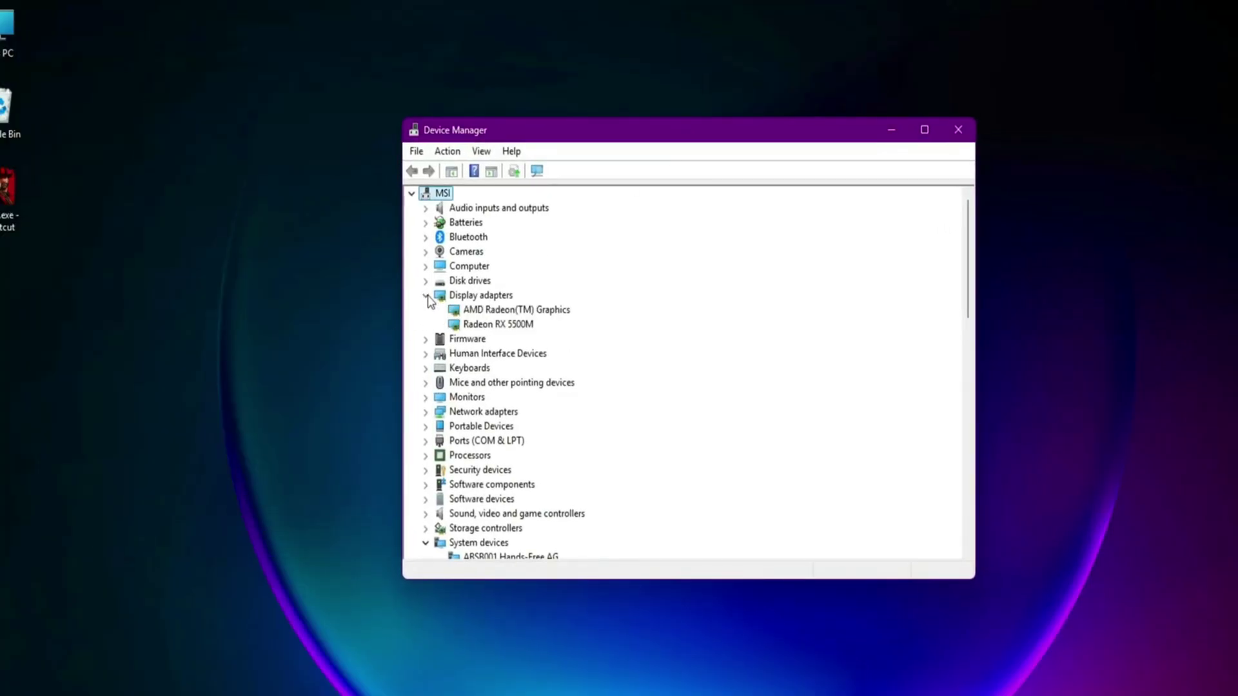
{"action": "left_click", "coordinate": [491, 326]}
{"action": "right_click", "coordinate": [492, 326]}
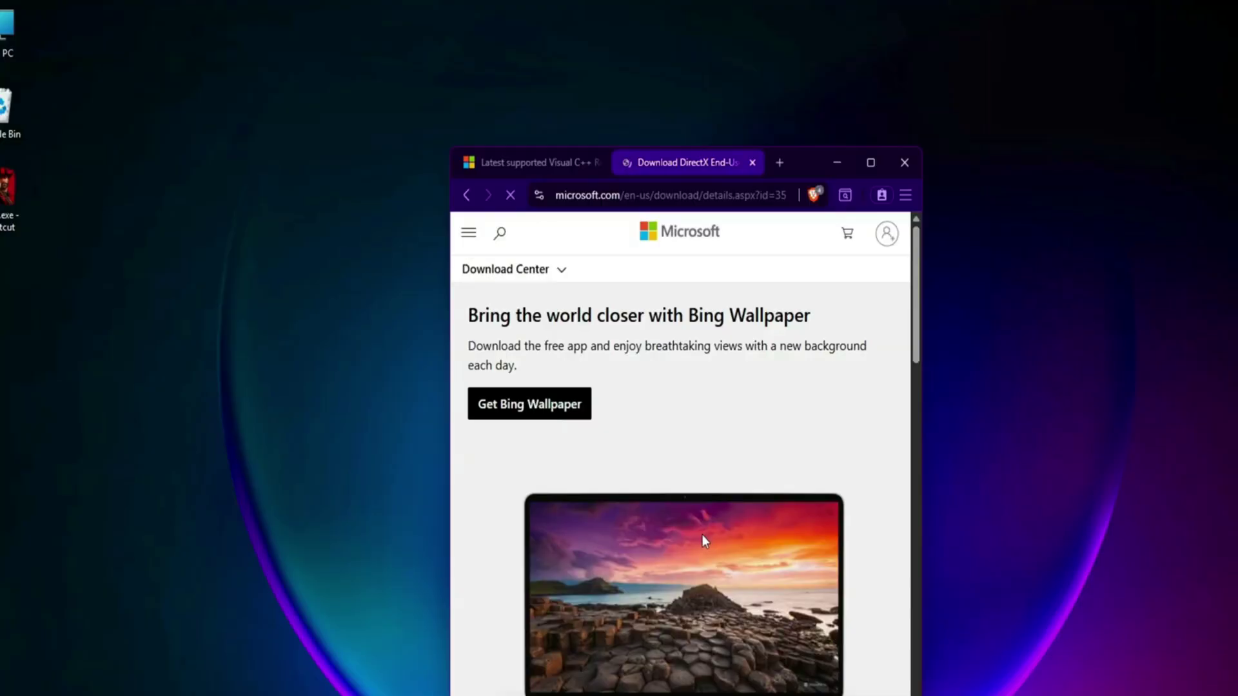
Step: Close the DirectX runtime download page and scroll the Visual C++ Redistributable page to its download links
{"action": "scroll", "coordinate": [702, 535], "scroll_direction": "down", "scroll_amount": 10}
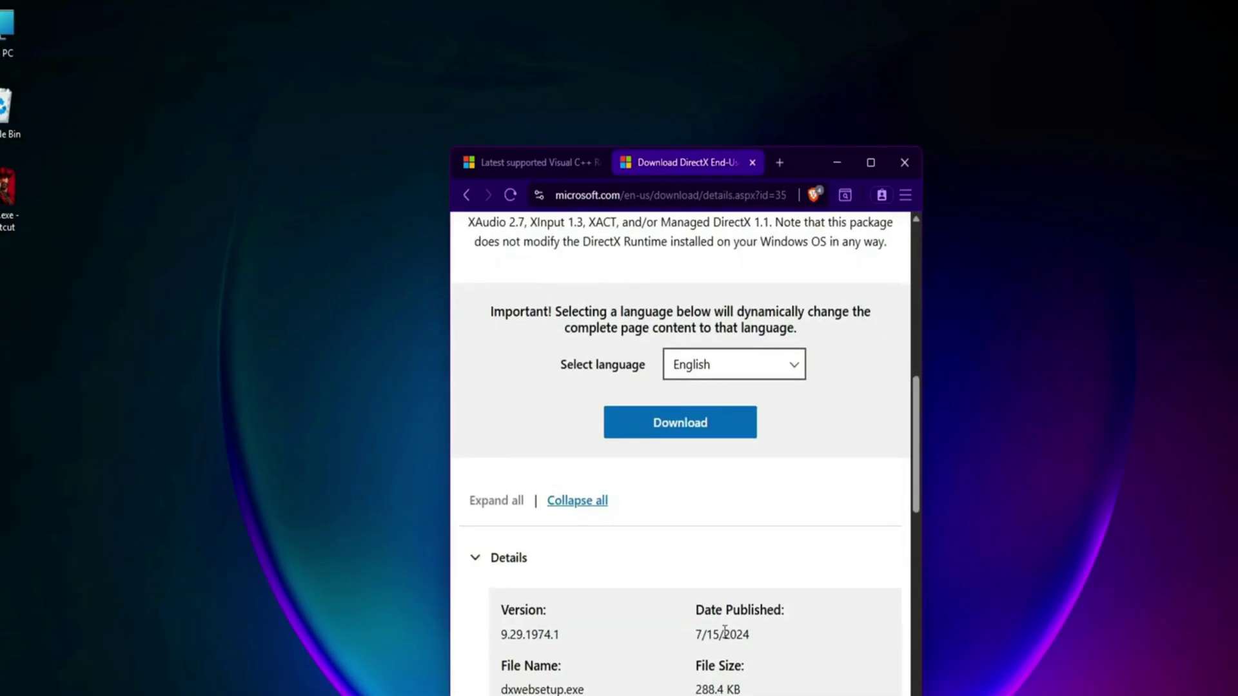
{"action": "scroll", "coordinate": [725, 630], "scroll_direction": "down", "scroll_amount": 3}
{"action": "scroll", "coordinate": [725, 631], "scroll_direction": "down", "scroll_amount": 5}
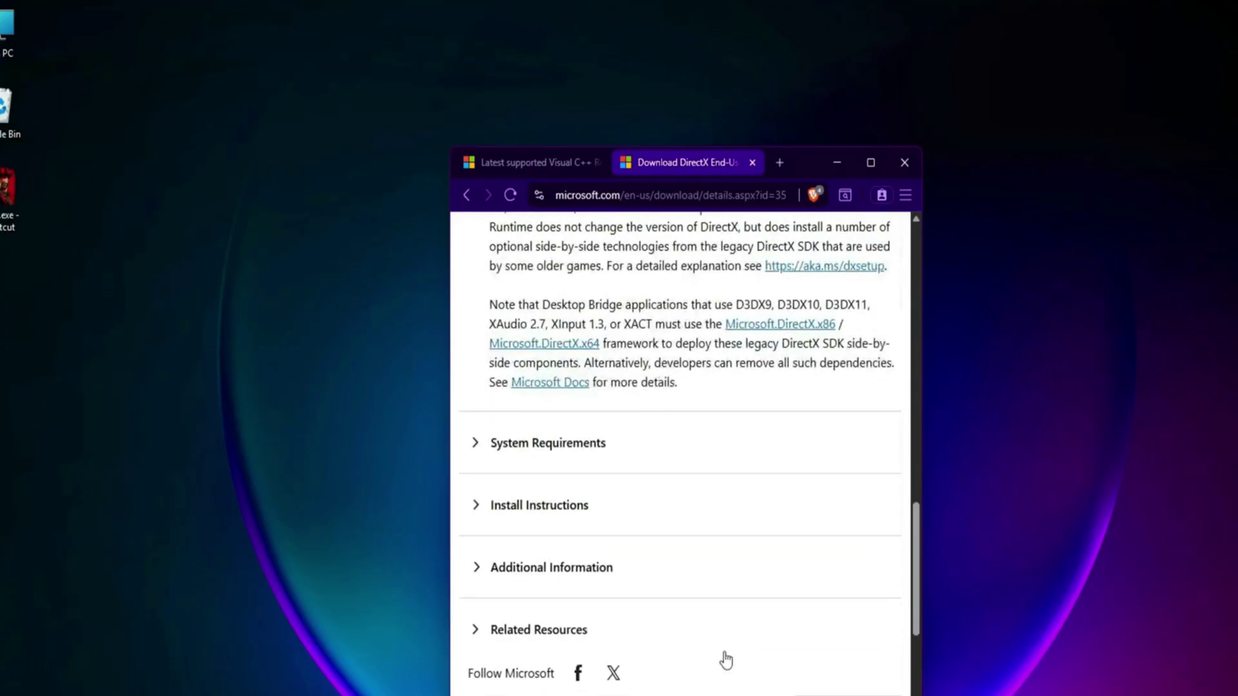
{"action": "key", "text": "ctrl+w"}
{"action": "scroll", "coordinate": [730, 632], "scroll_direction": "down", "scroll_amount": 12}
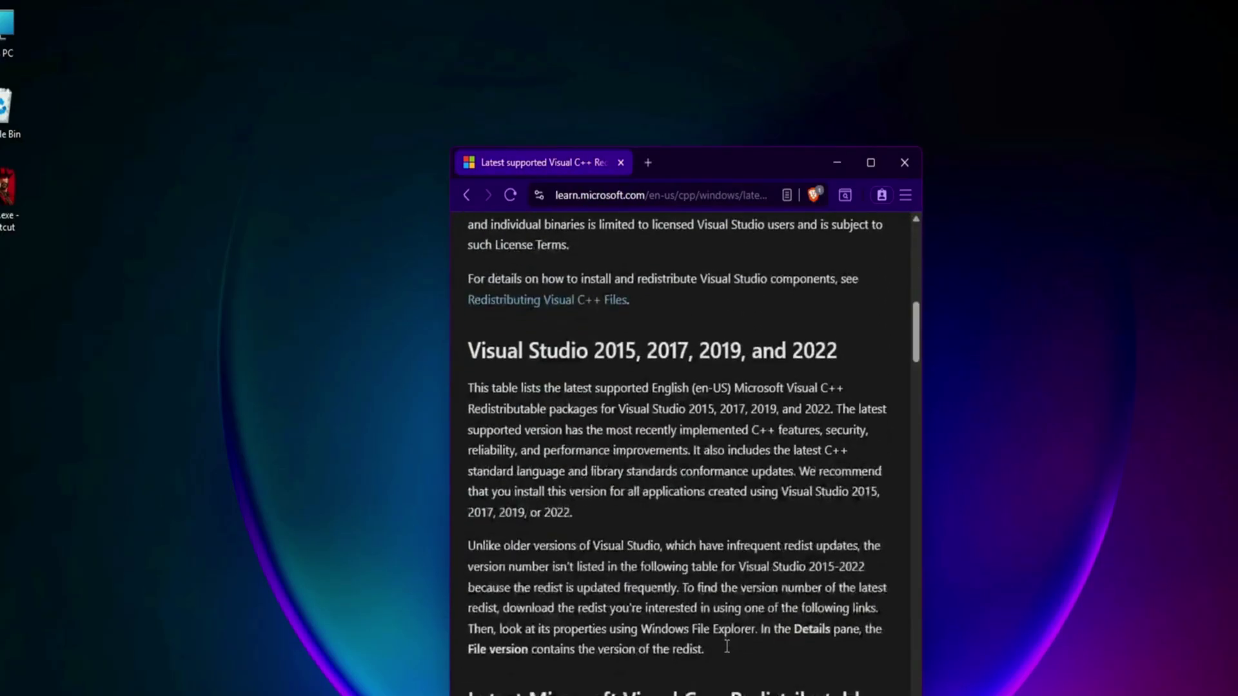
{"action": "scroll", "coordinate": [567, 609], "scroll_direction": "up", "scroll_amount": 1}
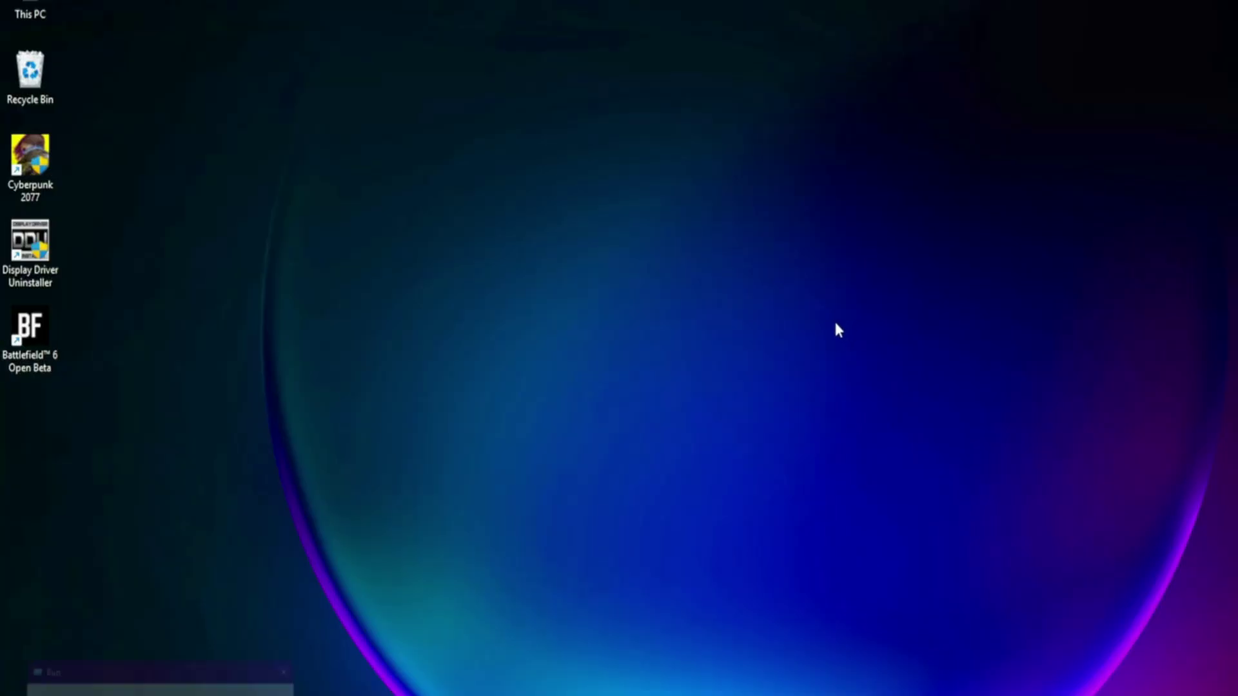
Step: Launch regedit, go to the Battlefield 6 Event key under EA Games, and open the File menu
{"action": "key", "text": "super+r"}
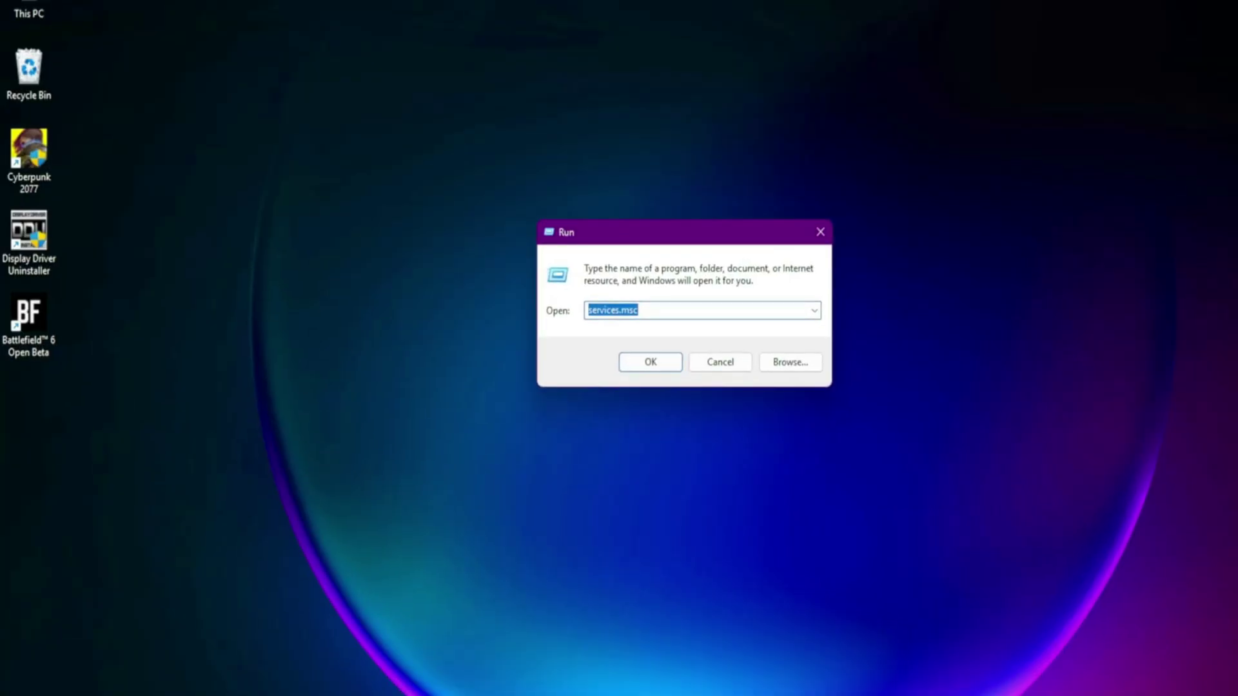
{"action": "type", "text": "re"}
{"action": "left_click", "coordinate": [657, 331]}
{"action": "left_click", "coordinate": [641, 361]}
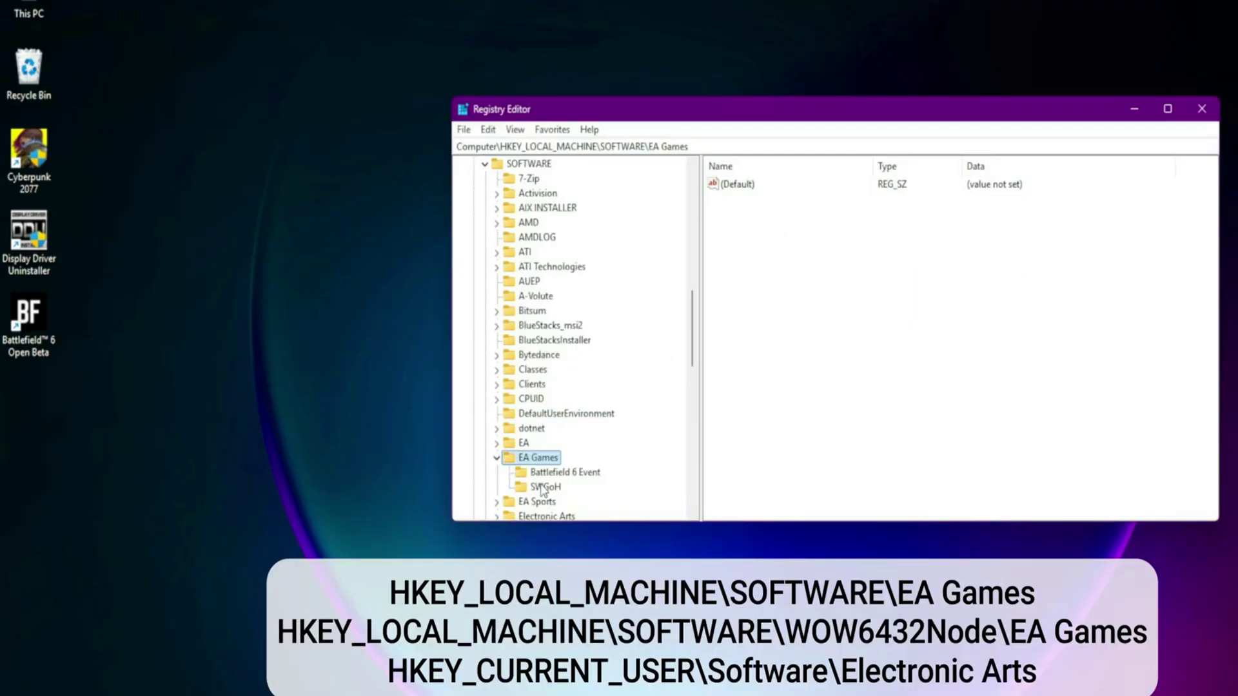
{"action": "left_click", "coordinate": [552, 474]}
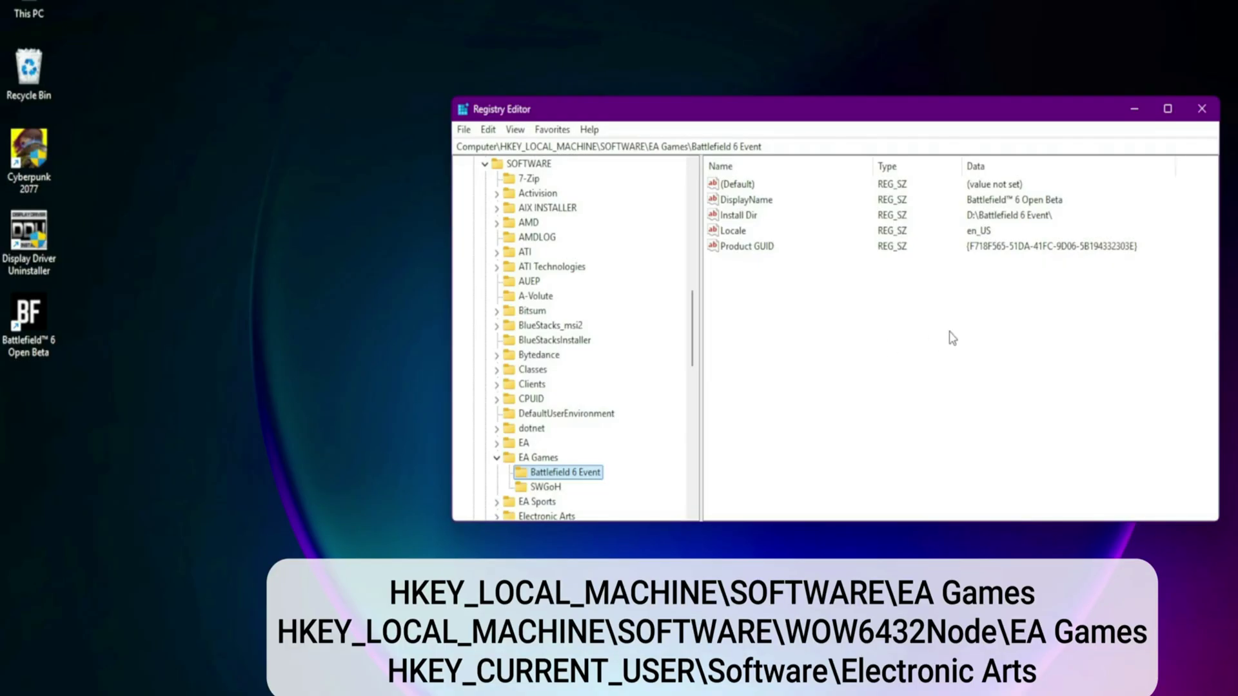
{"action": "left_click", "coordinate": [463, 131]}
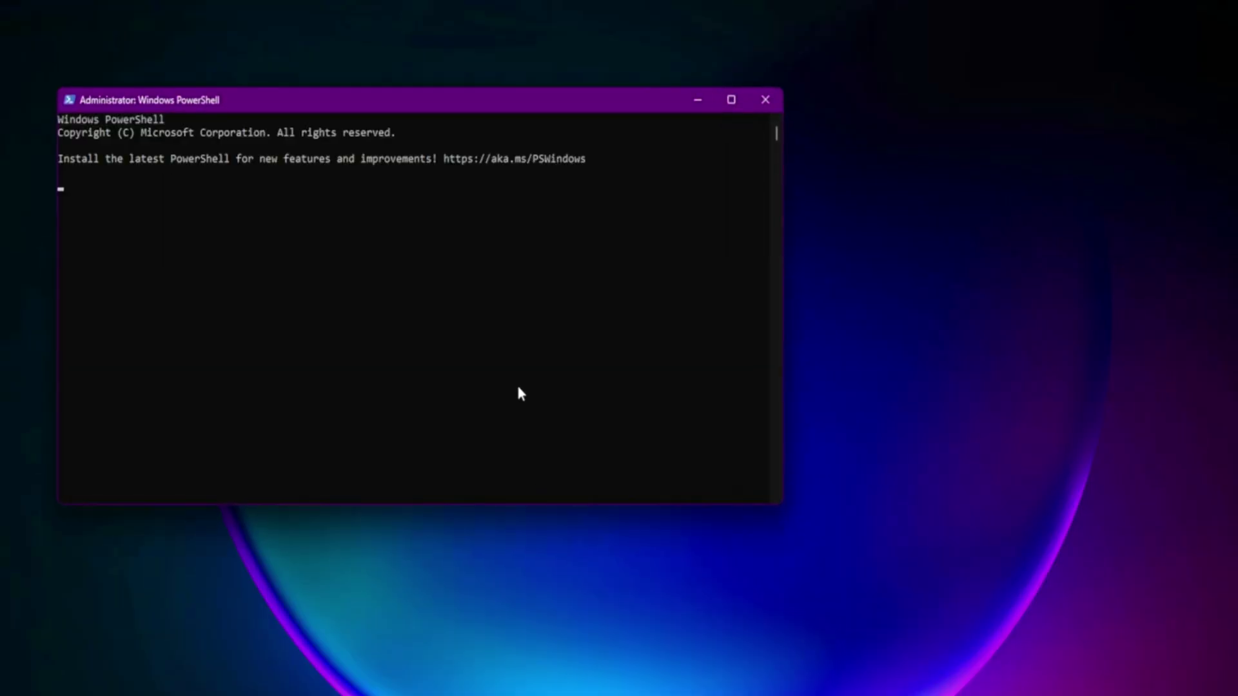
Step: Paste bcdedit /set {current} bootstatuspolicy IgnoreAllFailures into the administrator PowerShell window
{"action": "left_click_drag", "start_coordinate": [372, 105], "coordinate": [584, 106]}
{"action": "left_click", "coordinate": [702, 350]}
{"action": "right_click", "coordinate": [702, 350]}
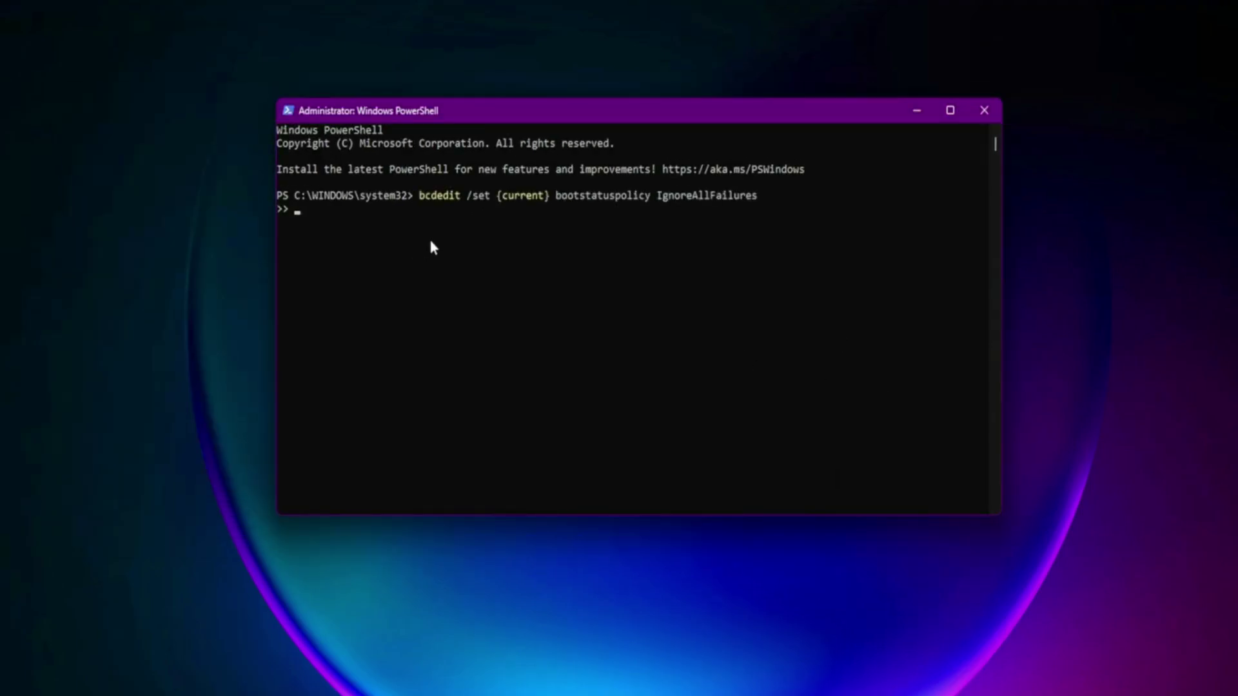
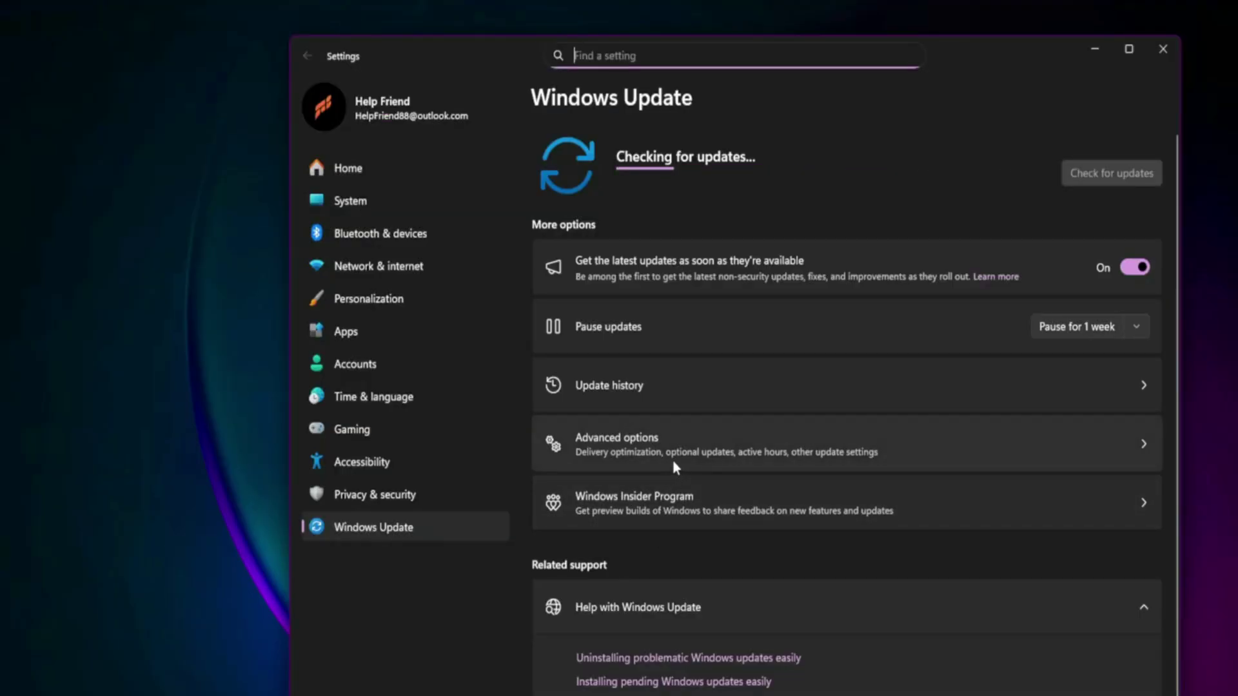
Step: Check Optional updates under Advanced options, find none available, and return to Windows Update
{"action": "left_click", "coordinate": [676, 467]}
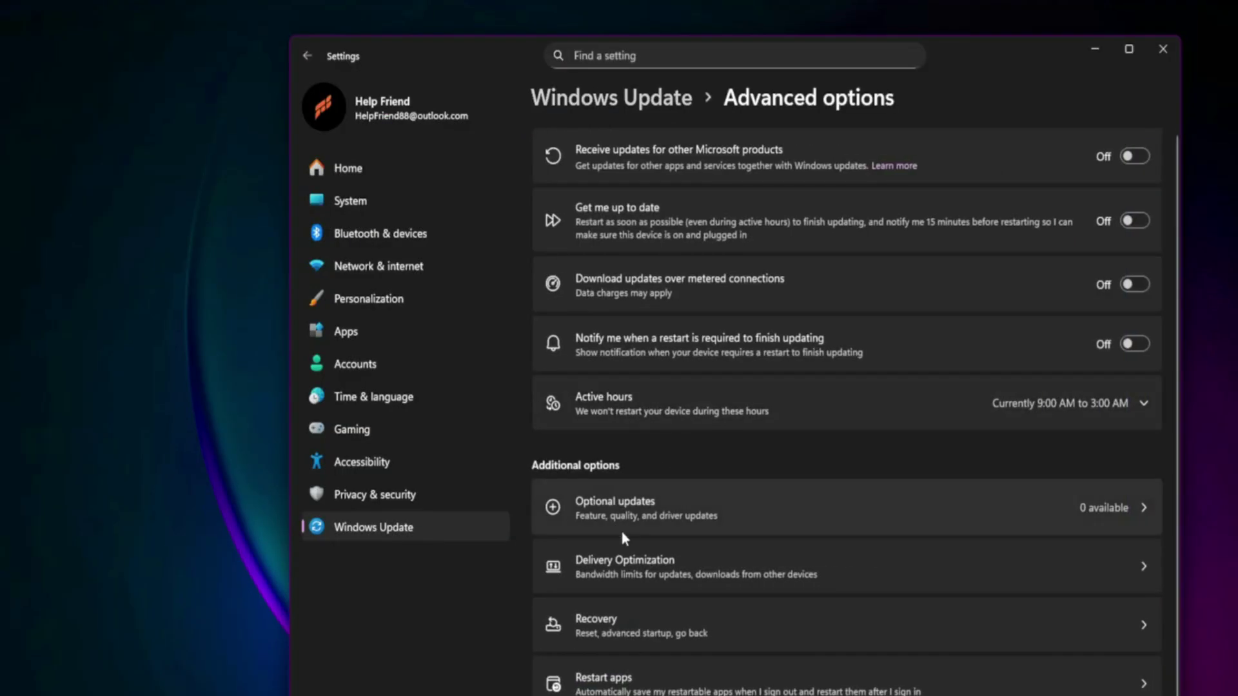
{"action": "left_click", "coordinate": [632, 516]}
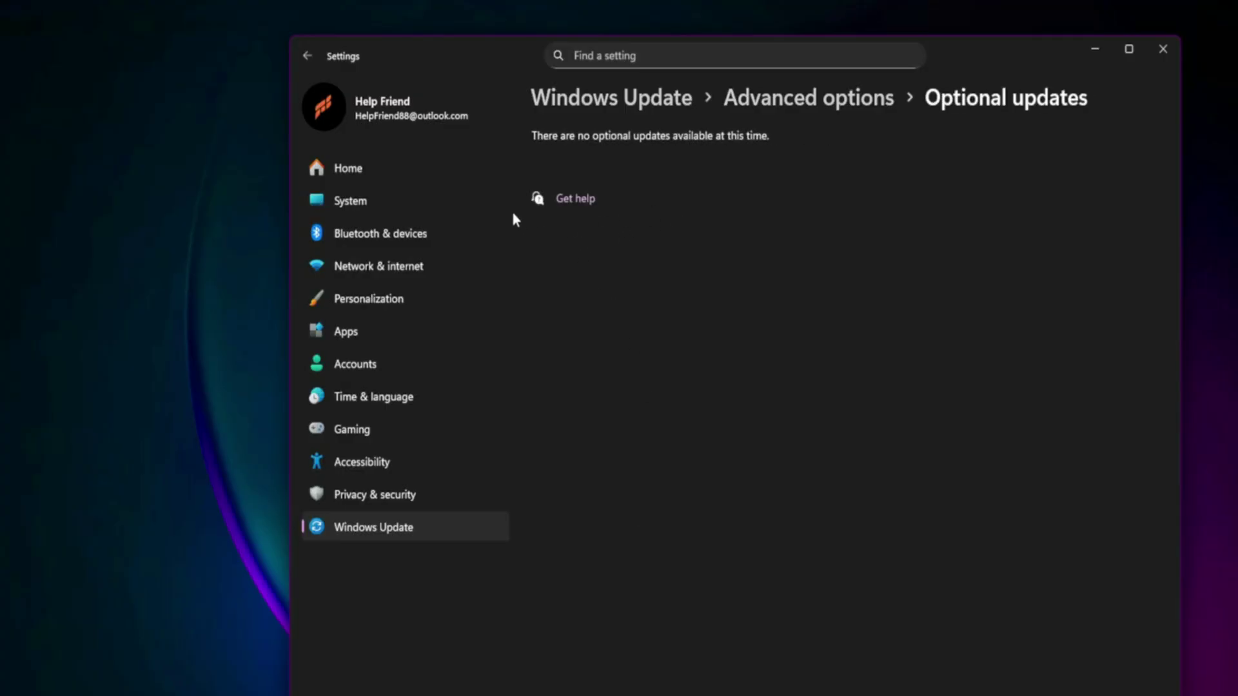
{"action": "left_click", "coordinate": [665, 105]}
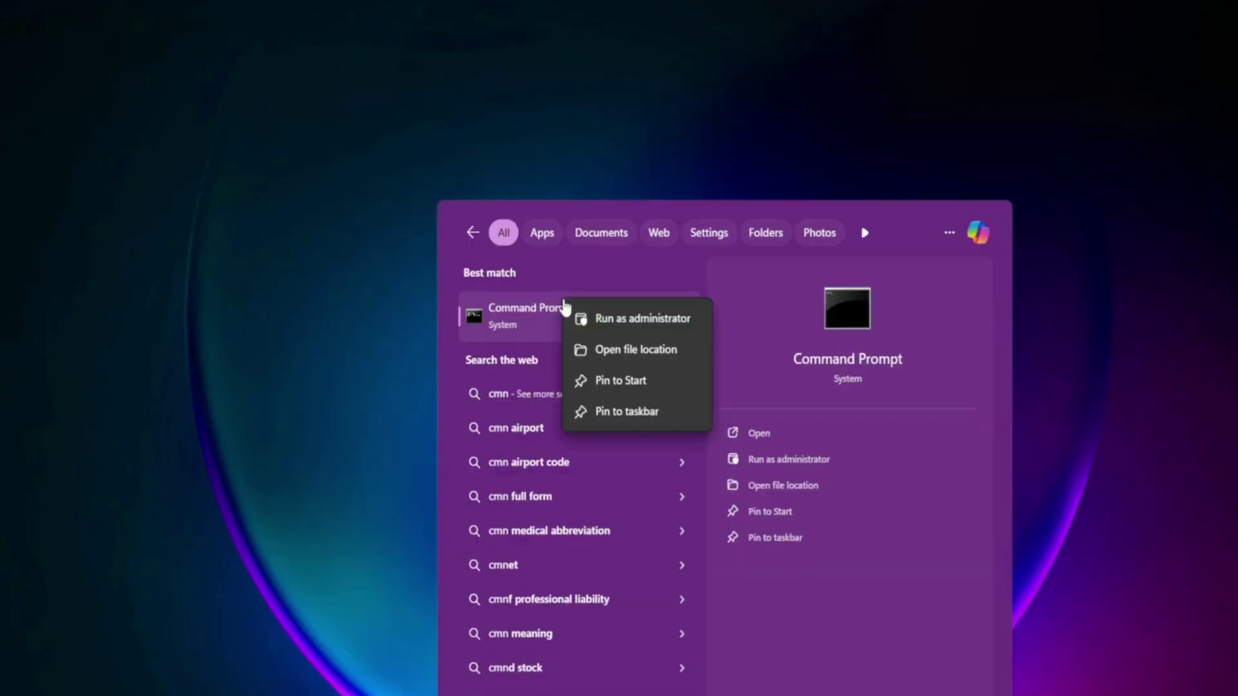
Step: Run sfc /scannow in an administrator Command Prompt, then open a fresh prompt for DISM
{"action": "left_click", "coordinate": [632, 315]}
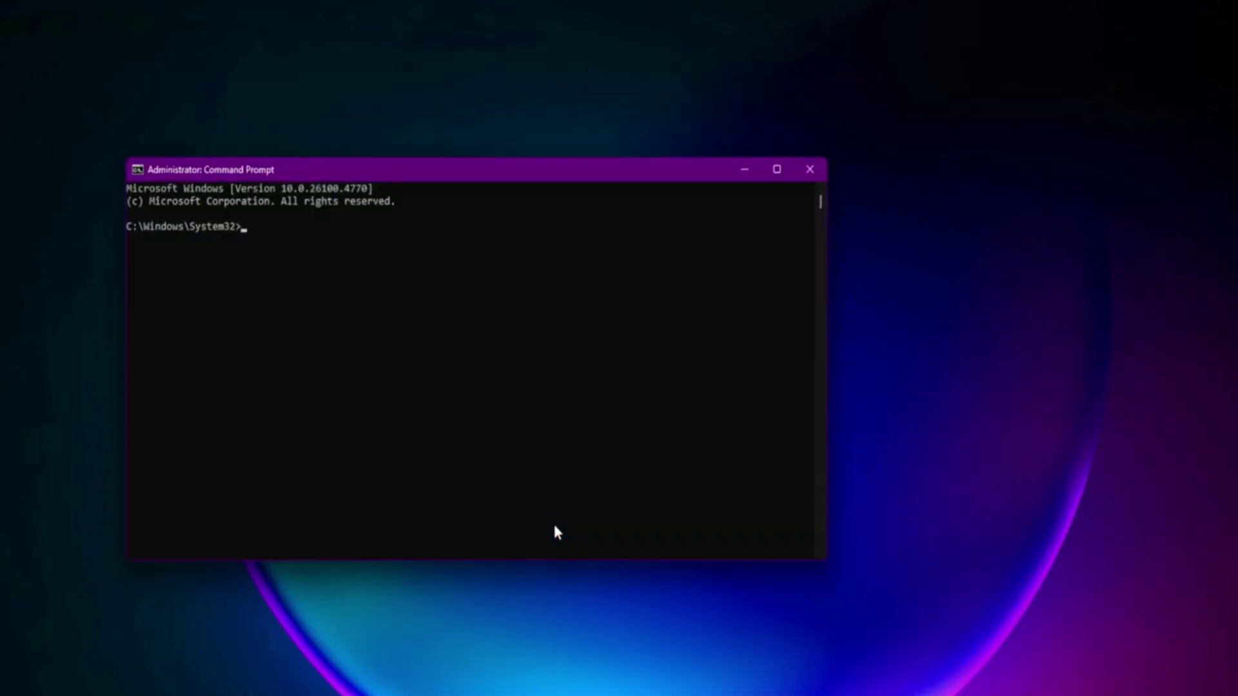
{"action": "left_click_drag", "start_coordinate": [449, 167], "coordinate": [667, 105]}
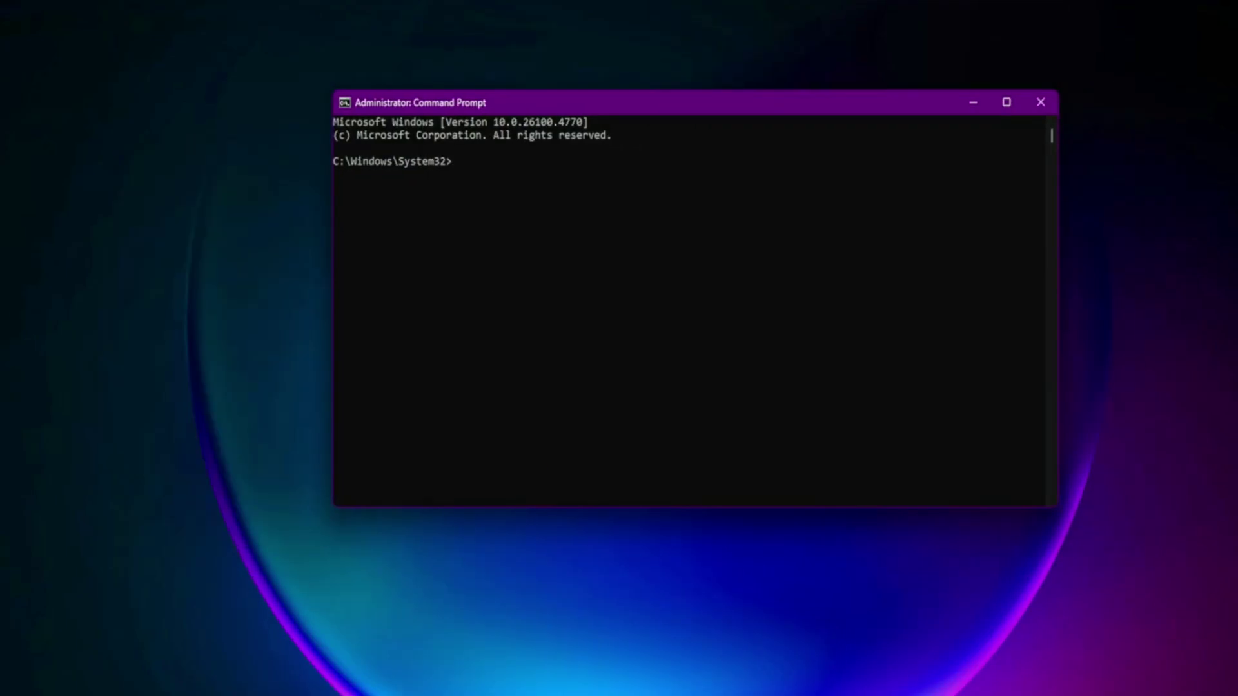
{"action": "left_click", "coordinate": [783, 304]}
{"action": "type", "text": "sfc /scannow"}
{"action": "key", "text": "Return"}
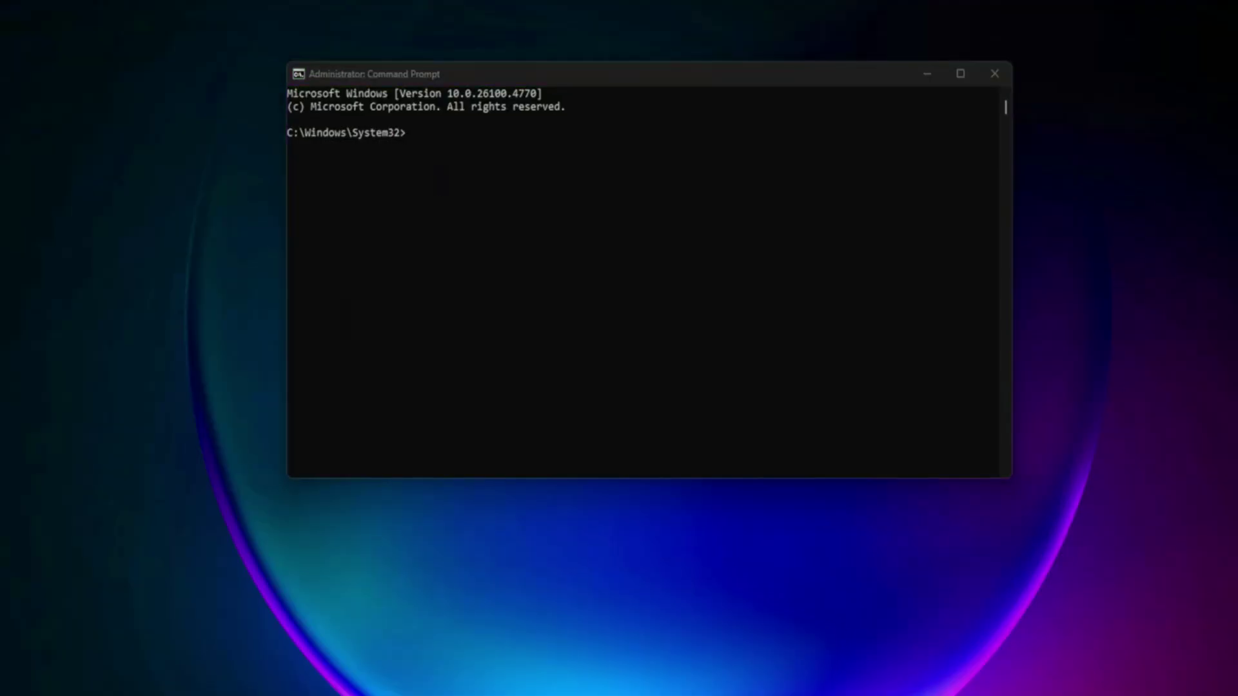
{"action": "left_click", "coordinate": [384, 443]}
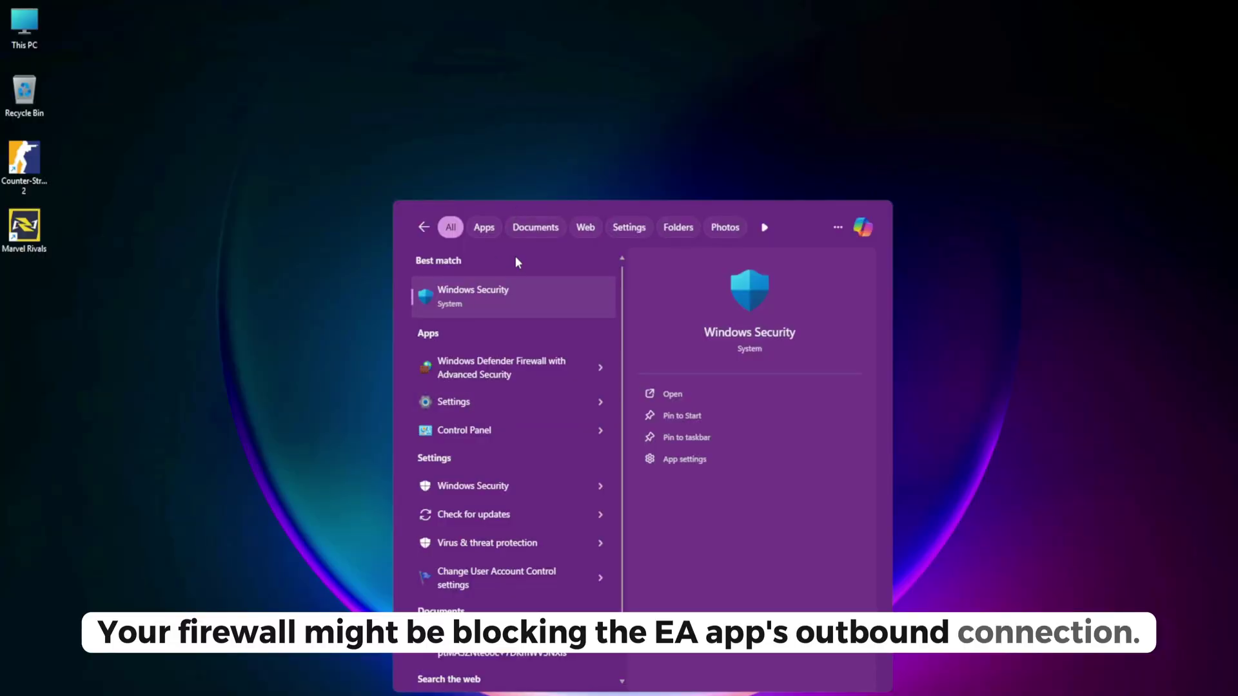
Step: Open Firewall & network protection's allowed-apps list and select the Marvel Rivals entry
{"action": "left_click", "coordinate": [509, 297]}
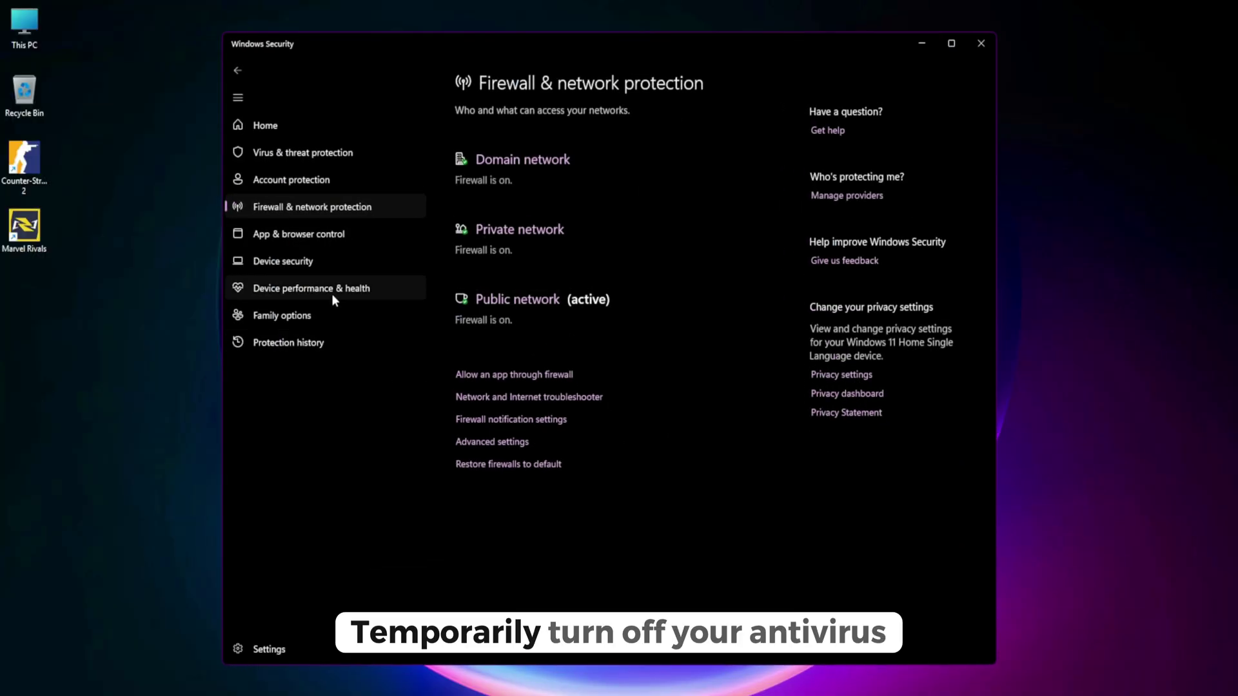
{"action": "left_click", "coordinate": [534, 378]}
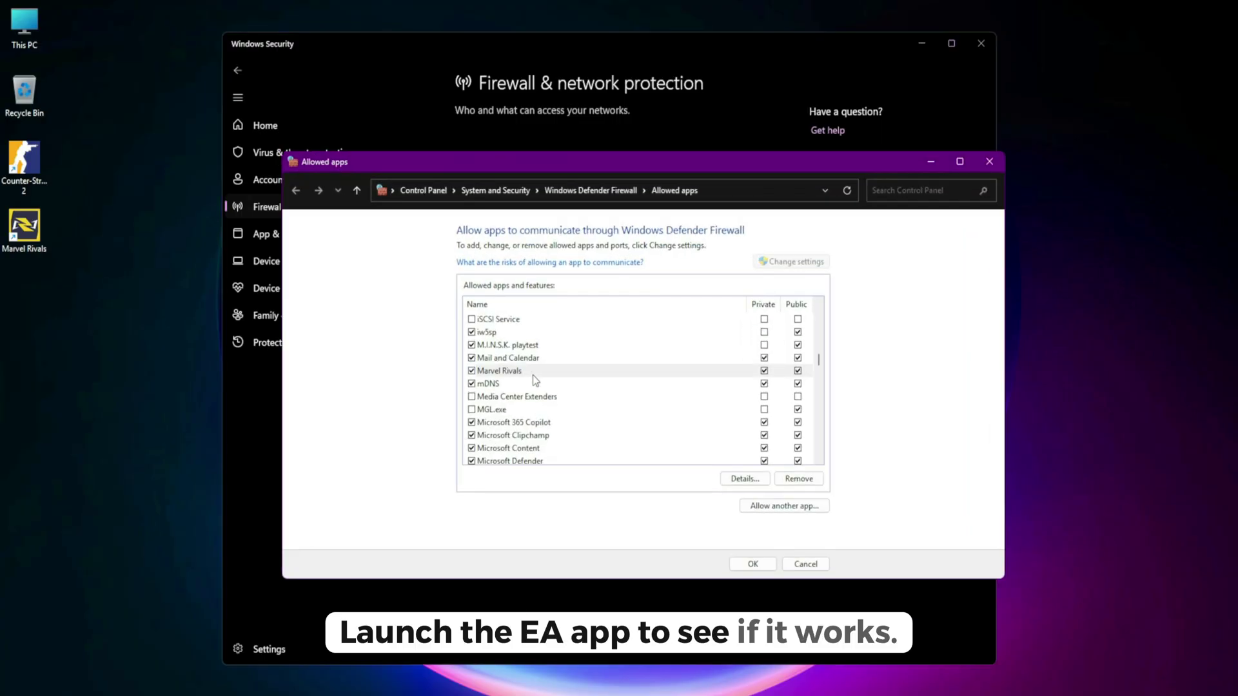
{"action": "left_click", "coordinate": [495, 374]}
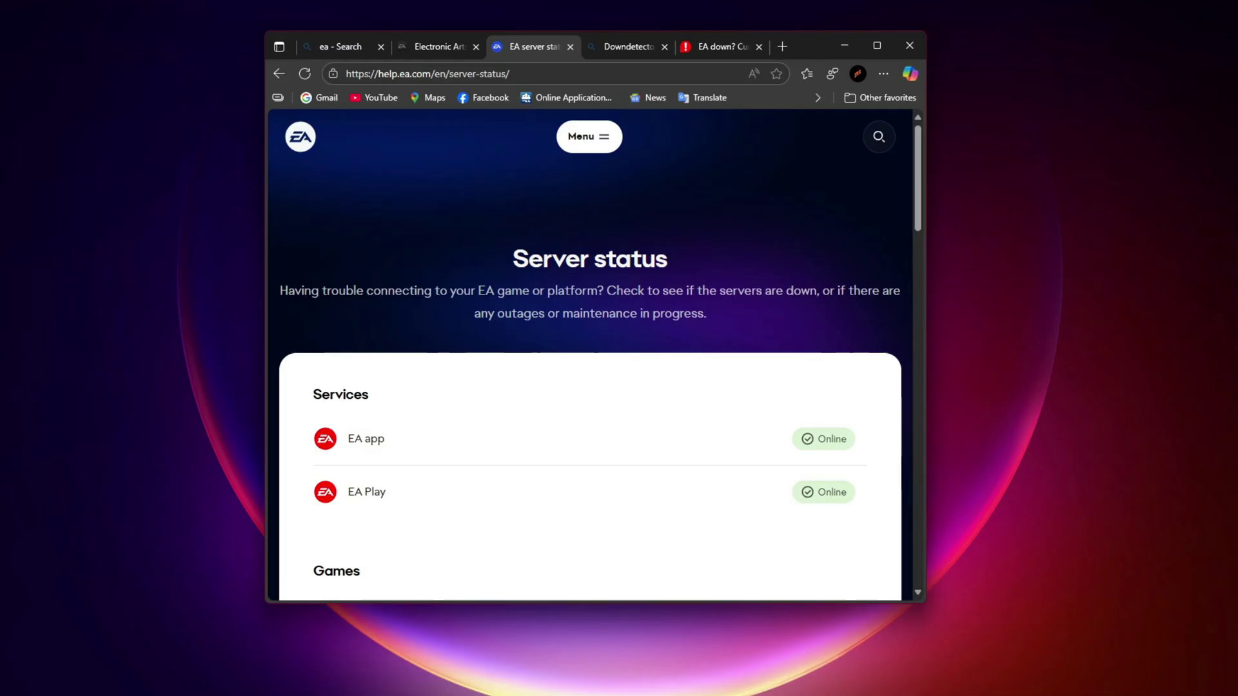
Step: Review the EA server status page, then the Downdetector EA outage reports
{"action": "scroll", "coordinate": [590, 355], "scroll_direction": "down", "scroll_amount": 3}
{"action": "left_click", "coordinate": [716, 45]}
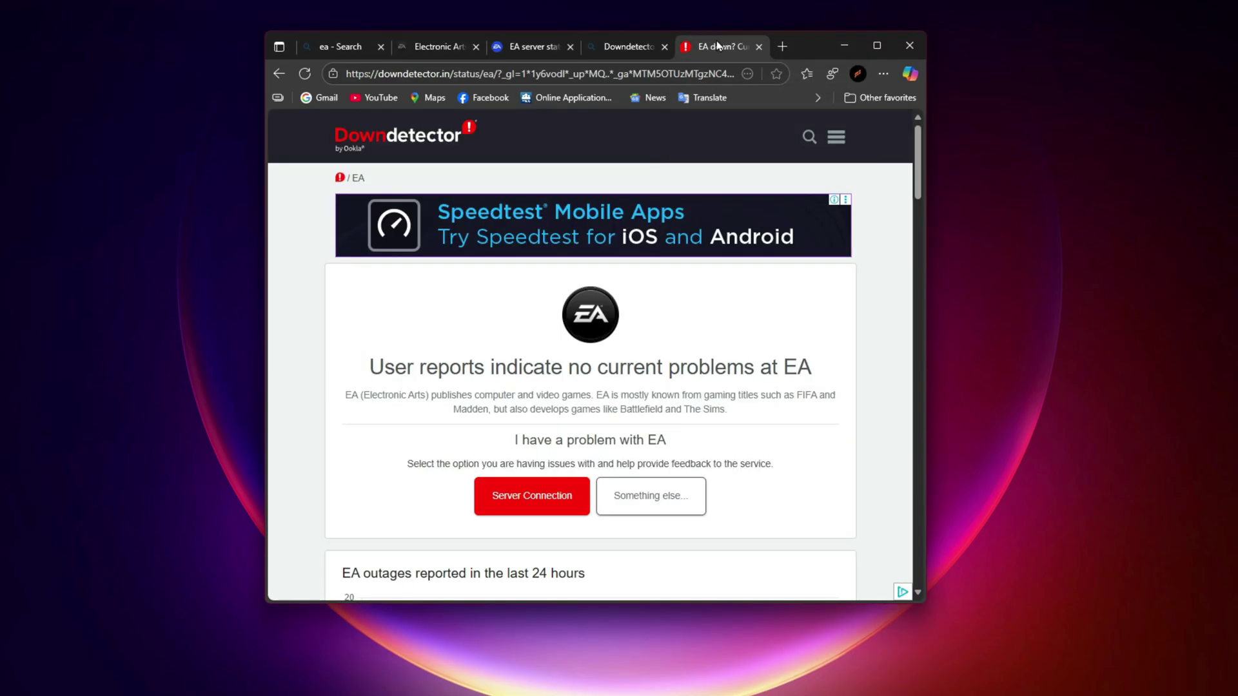
{"action": "scroll", "coordinate": [587, 405], "scroll_direction": "down", "scroll_amount": 2}
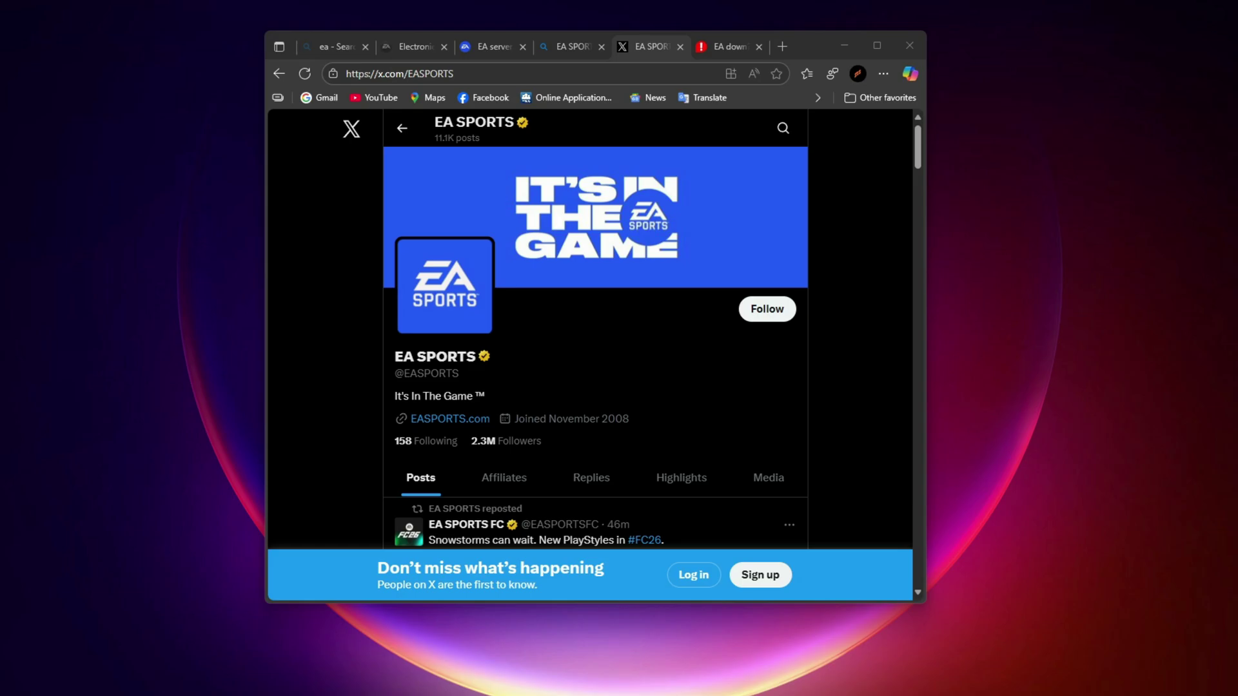
Step: Open %LOCALAPPDATA% from the Run dialog and enter the AMD folder
{"action": "key", "text": "super+d"}
{"action": "key", "text": "super+r"}
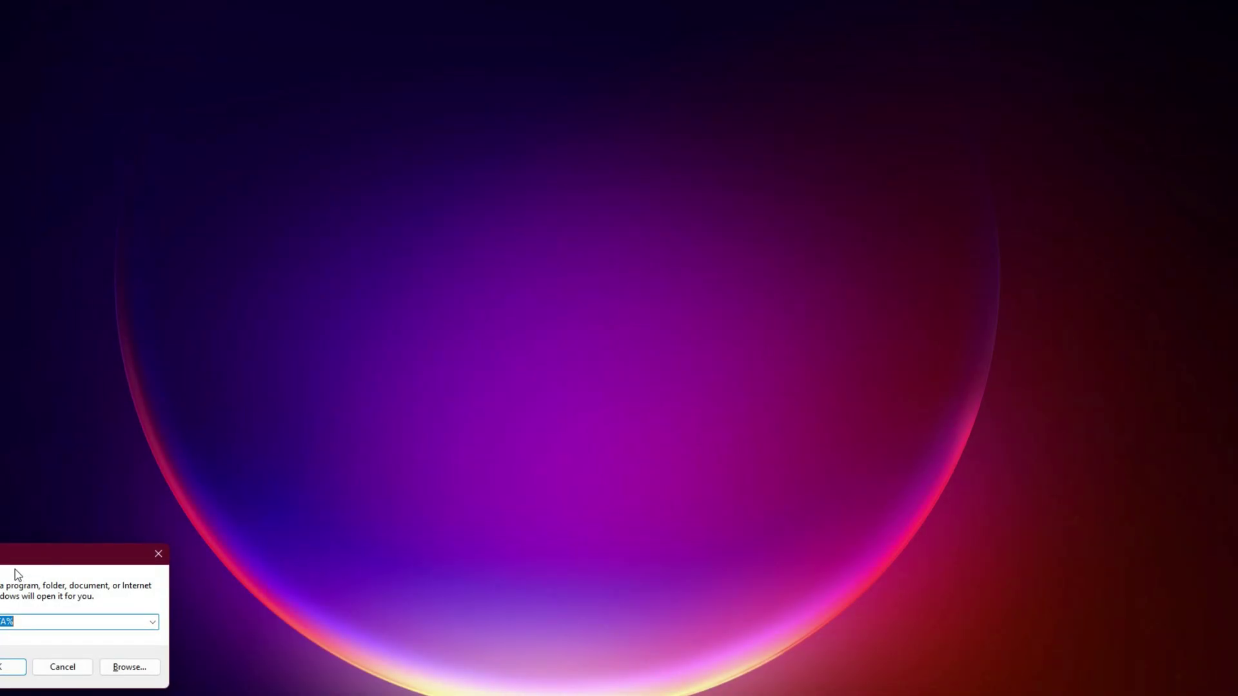
{"action": "left_click_drag", "start_coordinate": [24, 565], "coordinate": [570, 238]}
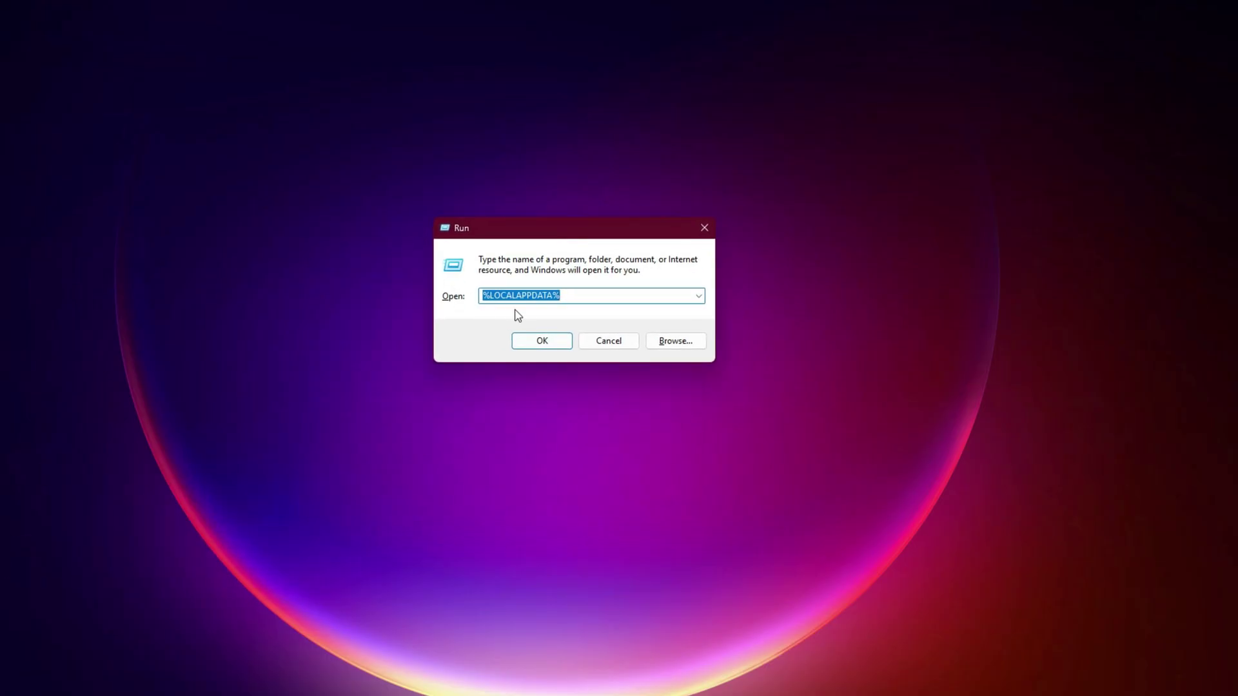
{"action": "left_click", "coordinate": [542, 340]}
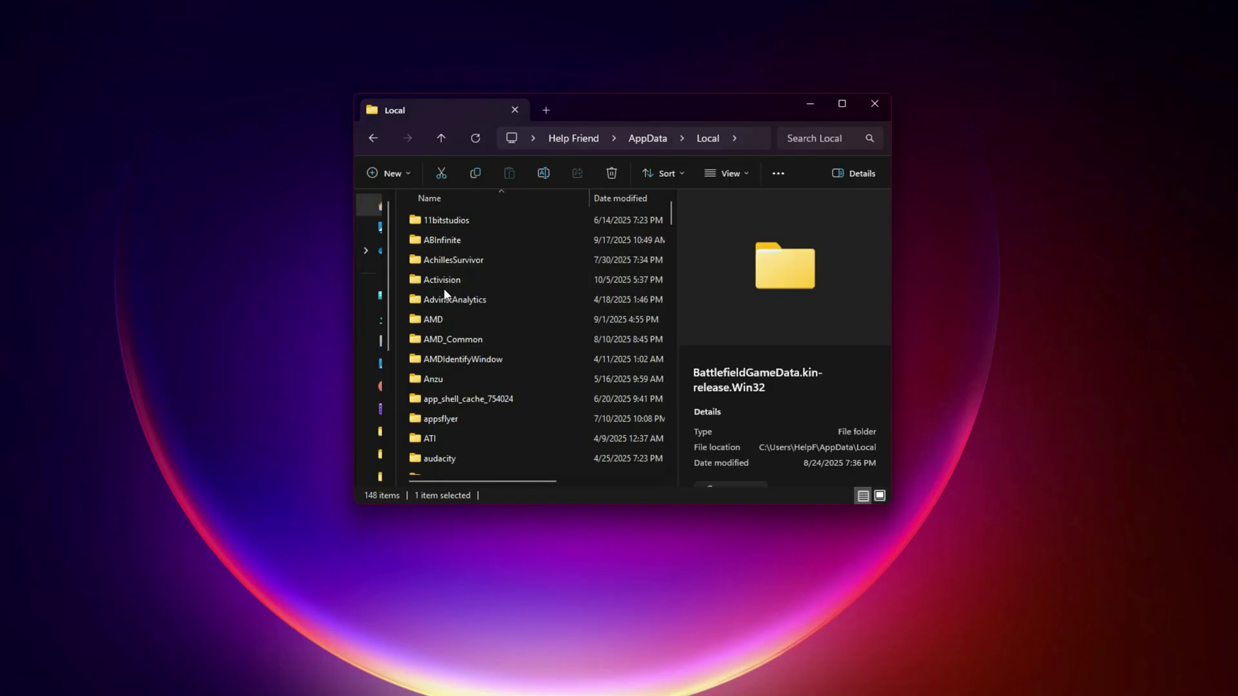
{"action": "double_click", "coordinate": [444, 317]}
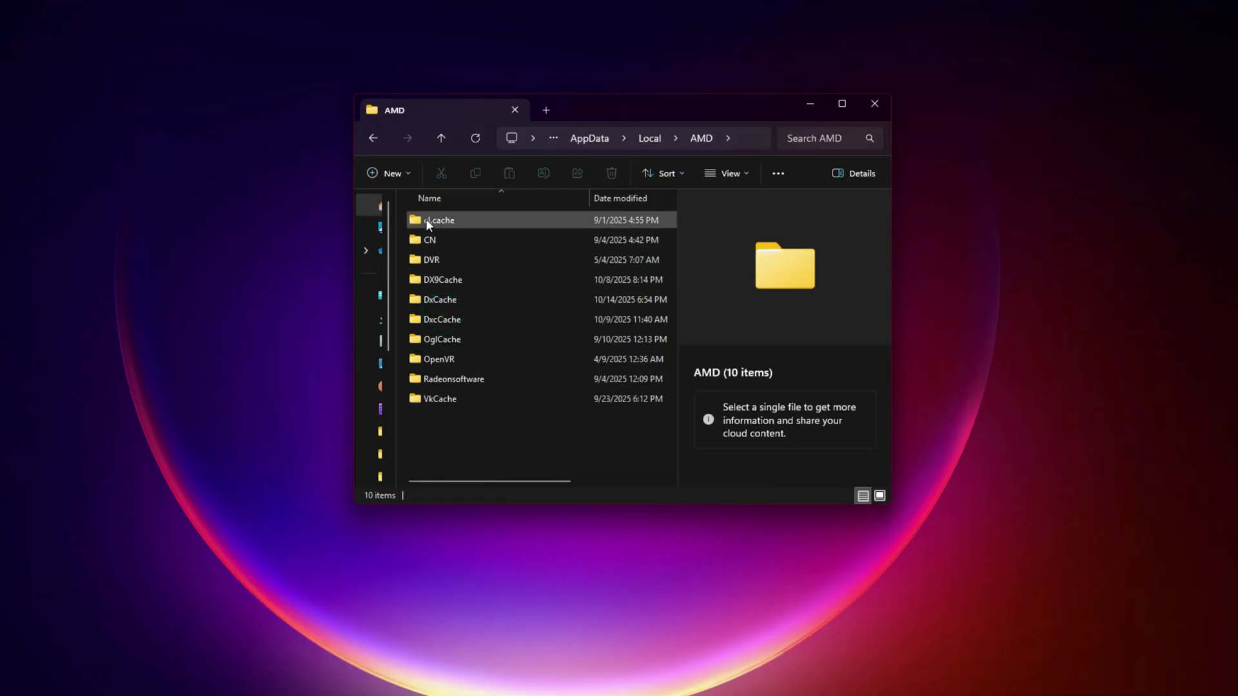
Step: Select the DxCache and DxcCache folders, then the BattlefieldGameData.kin-release.Win32 cache folder
{"action": "left_click", "coordinate": [430, 300]}
{"action": "left_click", "coordinate": [432, 316]}
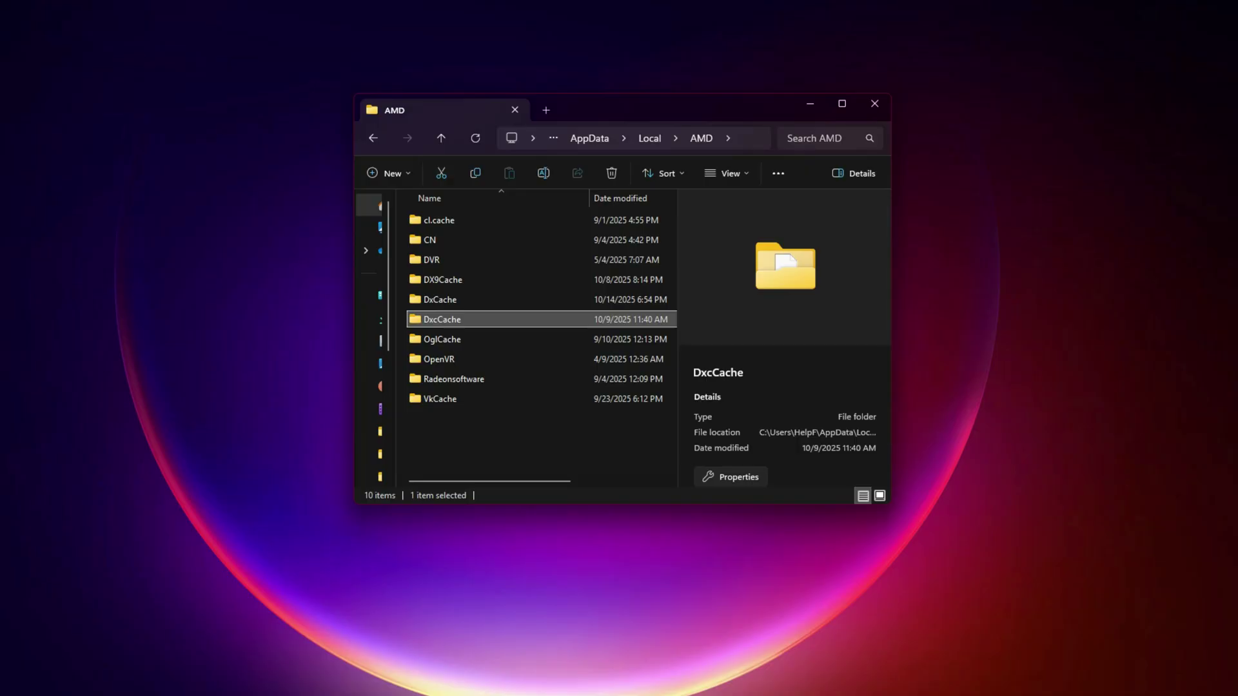
{"action": "key", "text": "alt+Up"}
{"action": "double_click", "coordinate": [472, 366]}
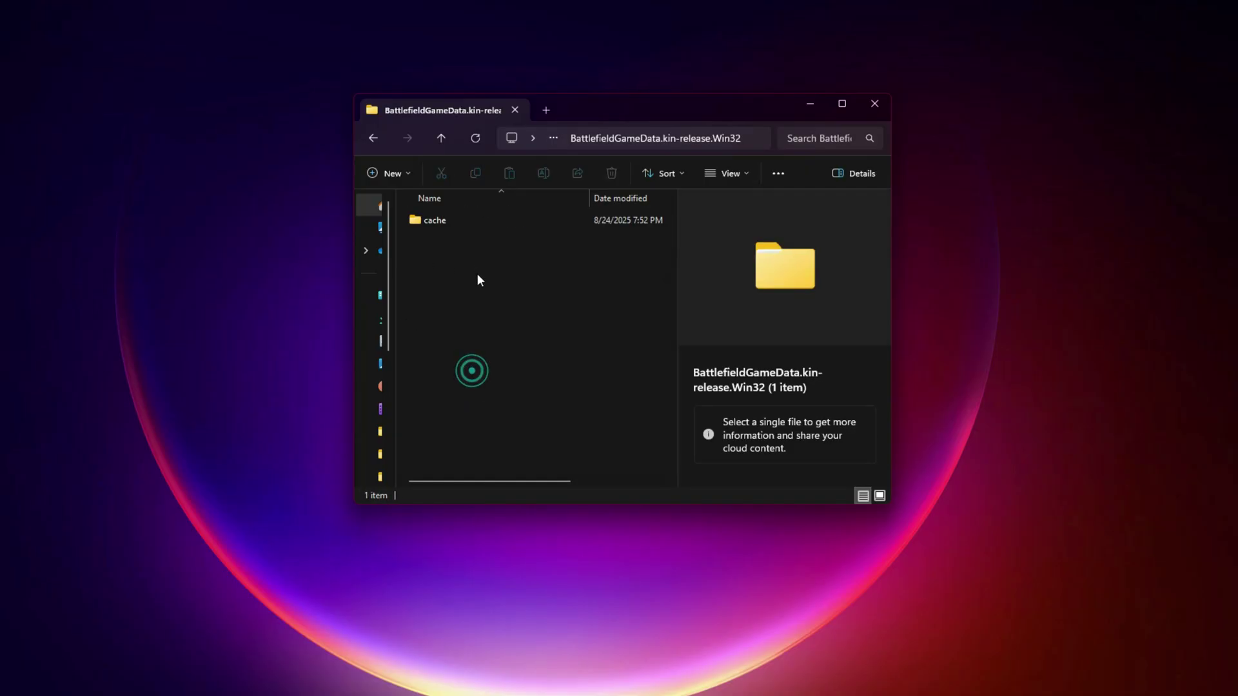
{"action": "left_click", "coordinate": [426, 221]}
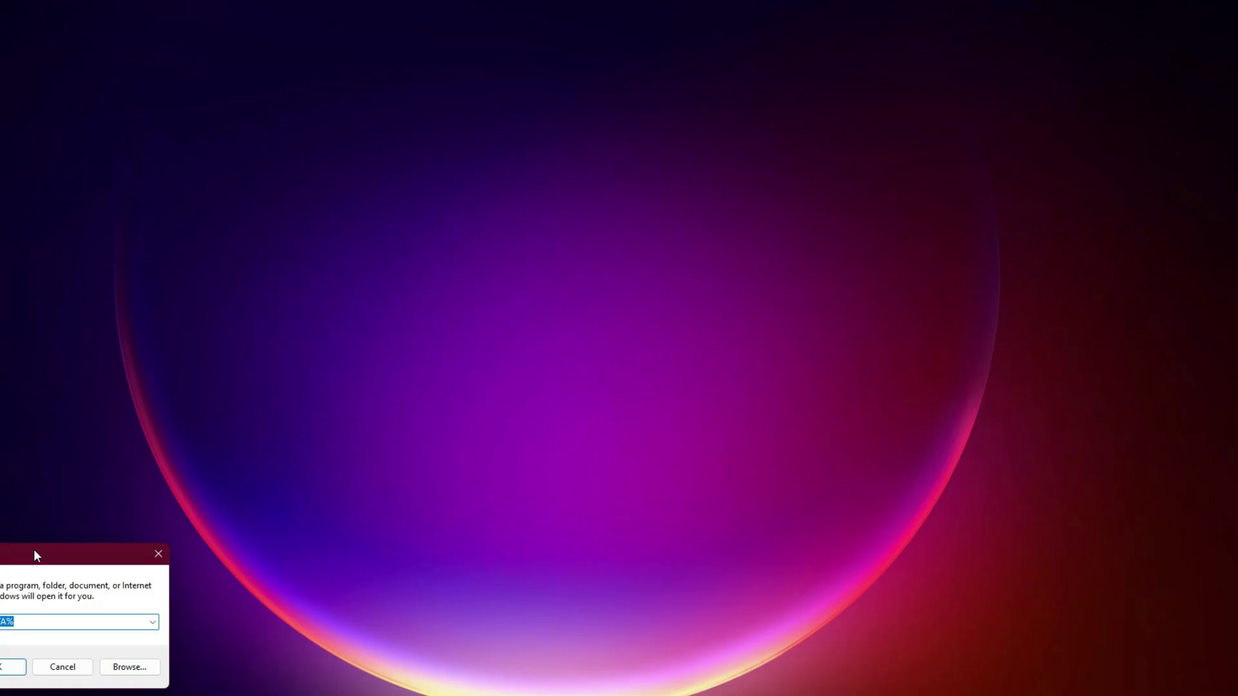
Step: Open the Temp folder from Run and select all four of its items
{"action": "left_click_drag", "start_coordinate": [34, 549], "coordinate": [505, 214]}
{"action": "type", "text": "tem"}
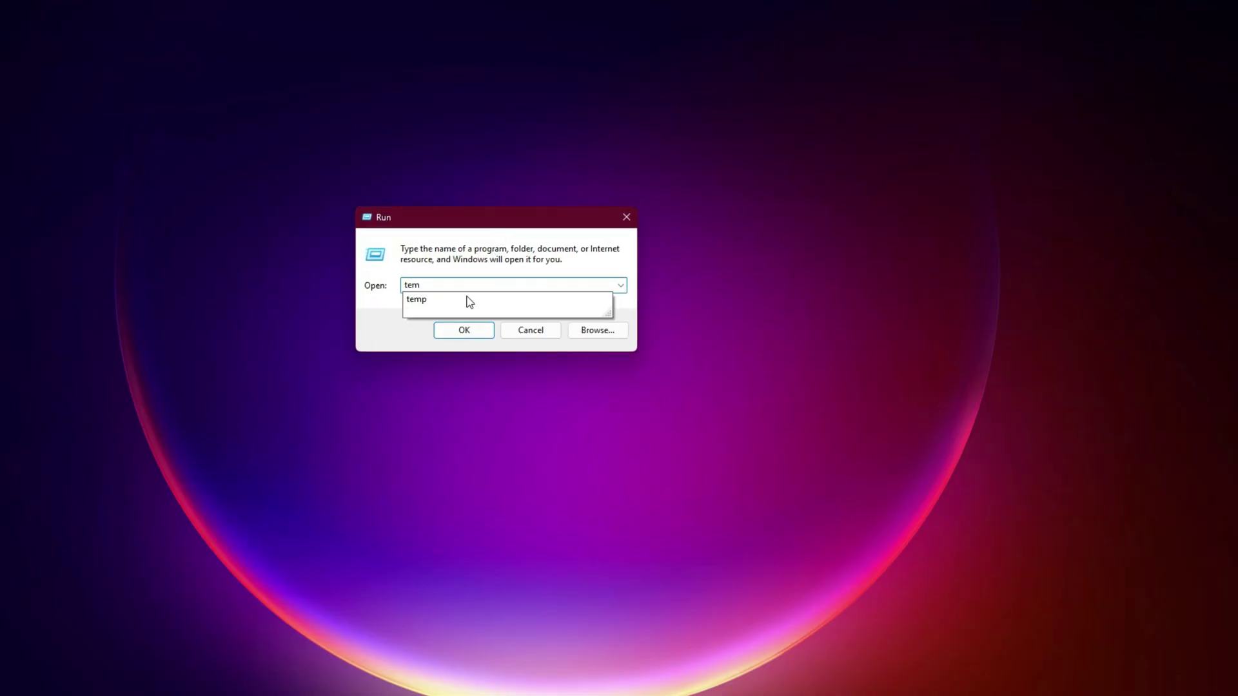
{"action": "left_click", "coordinate": [426, 298]}
{"action": "left_click", "coordinate": [454, 330]}
{"action": "key", "text": "ctrl+a"}
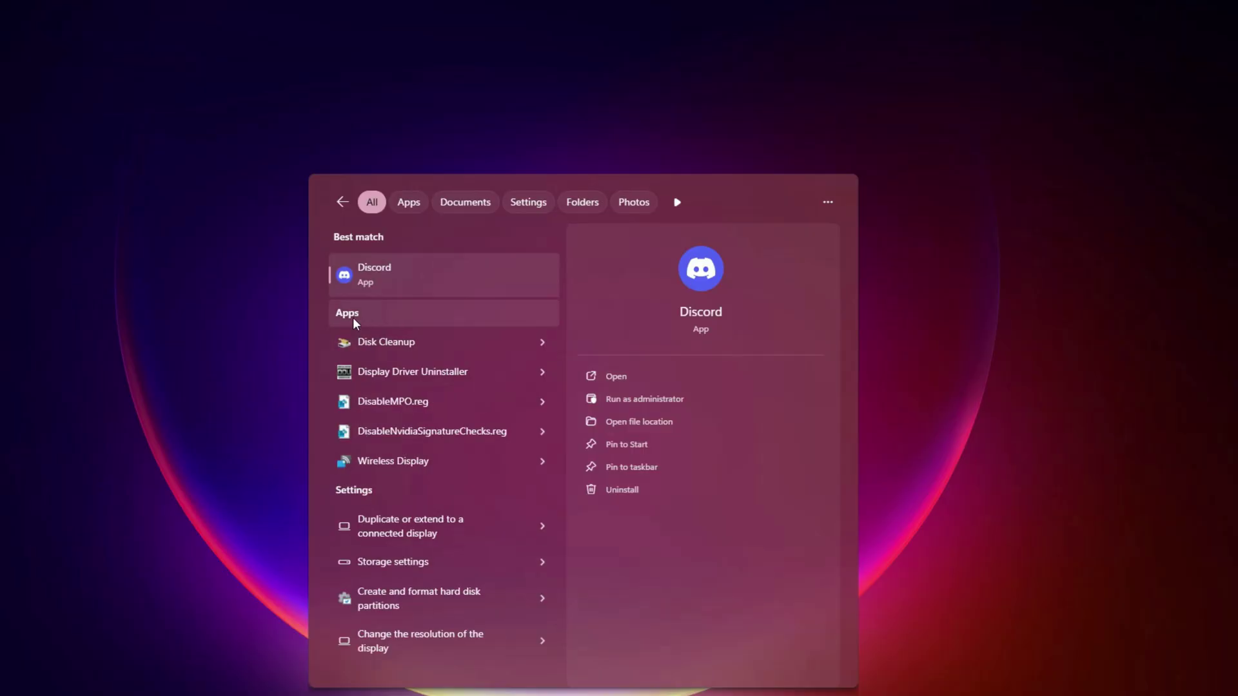
Step: Launch Disk Cleanup for the Windows (C:) drive
{"action": "left_click", "coordinate": [372, 345]}
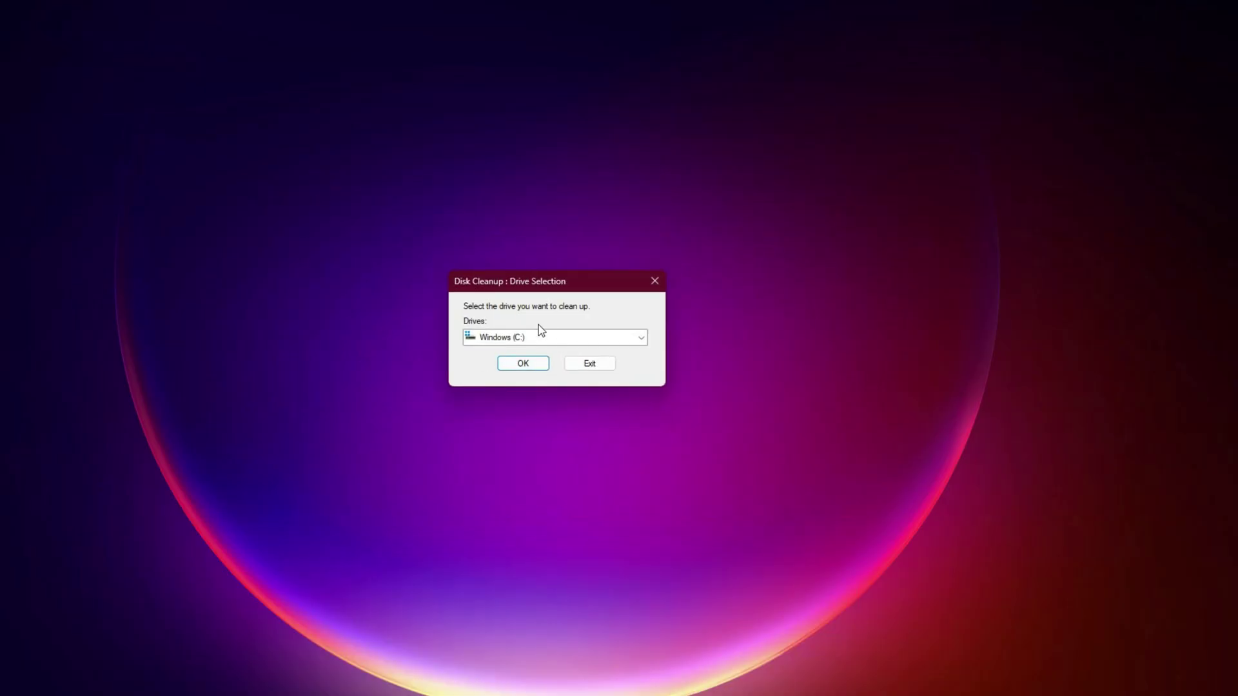
{"action": "left_click", "coordinate": [523, 361]}
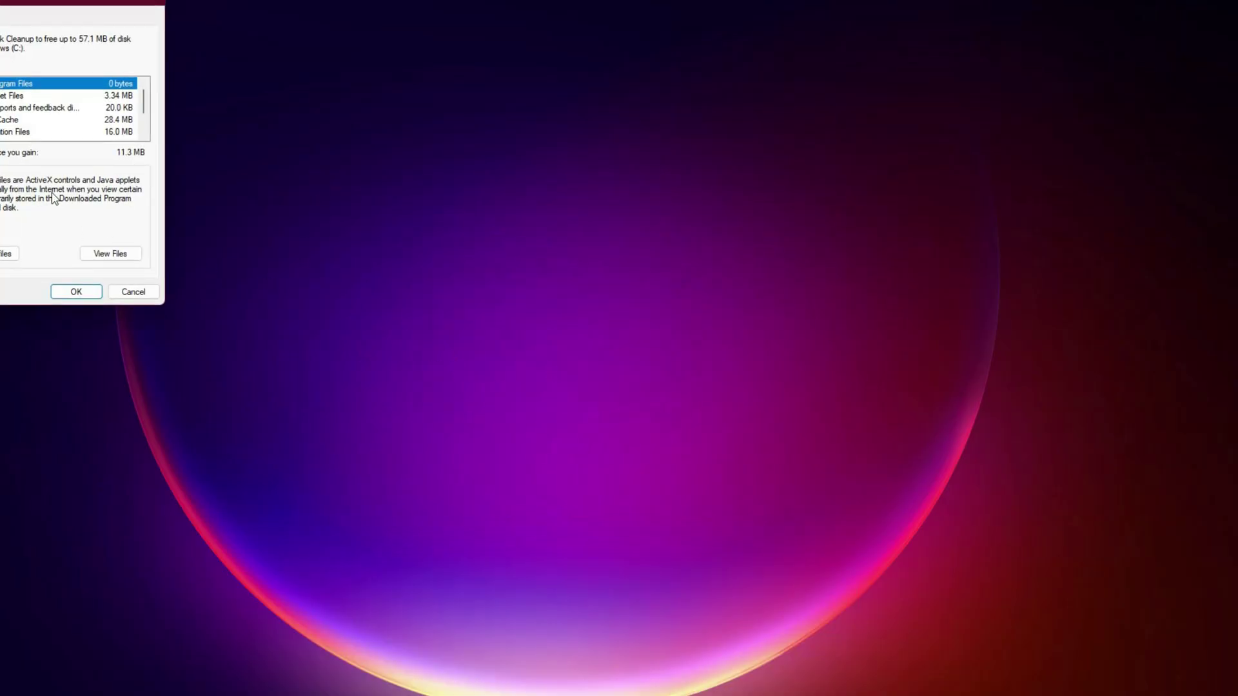
{"action": "left_click_drag", "start_coordinate": [17, 4], "coordinate": [521, 95]}
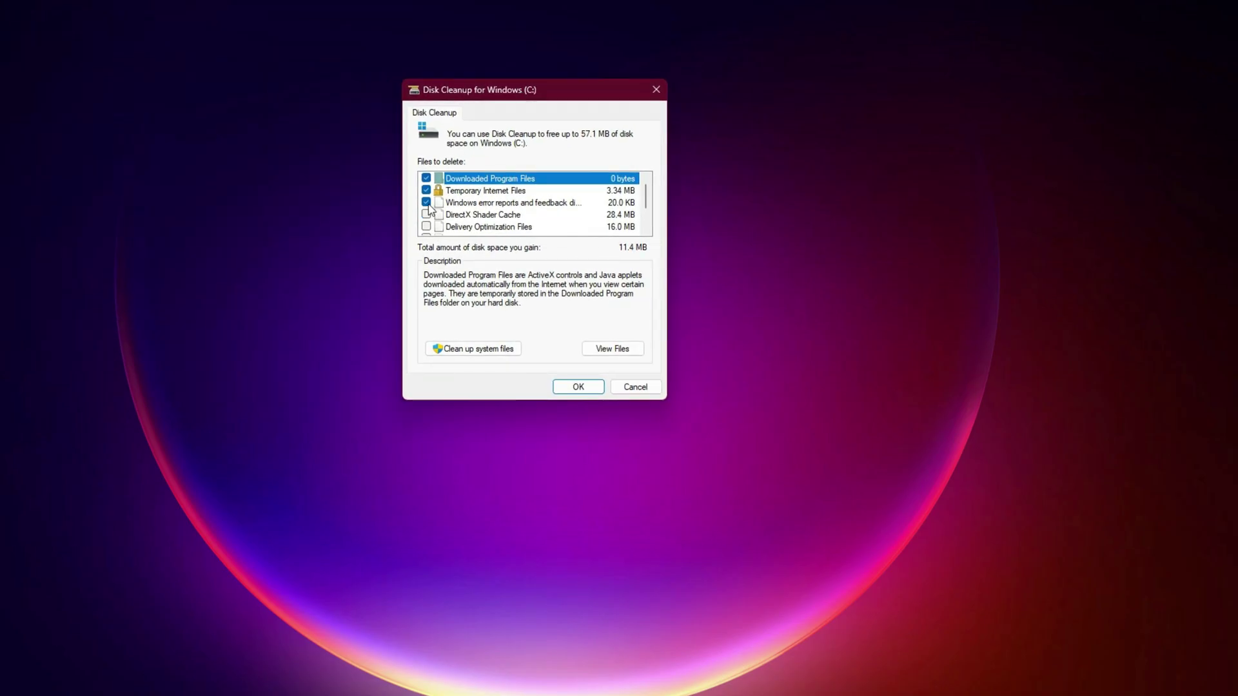
Step: Tick DirectX Shader Cache, Delivery Optimization Files, Recycle Bin and Temporary files, then delete them
{"action": "left_click", "coordinate": [426, 214]}
{"action": "scroll", "coordinate": [427, 215], "scroll_direction": "down", "scroll_amount": 1}
{"action": "left_click", "coordinate": [426, 214]}
{"action": "left_click", "coordinate": [427, 202]}
{"action": "left_click", "coordinate": [426, 190]}
{"action": "left_click", "coordinate": [578, 387]}
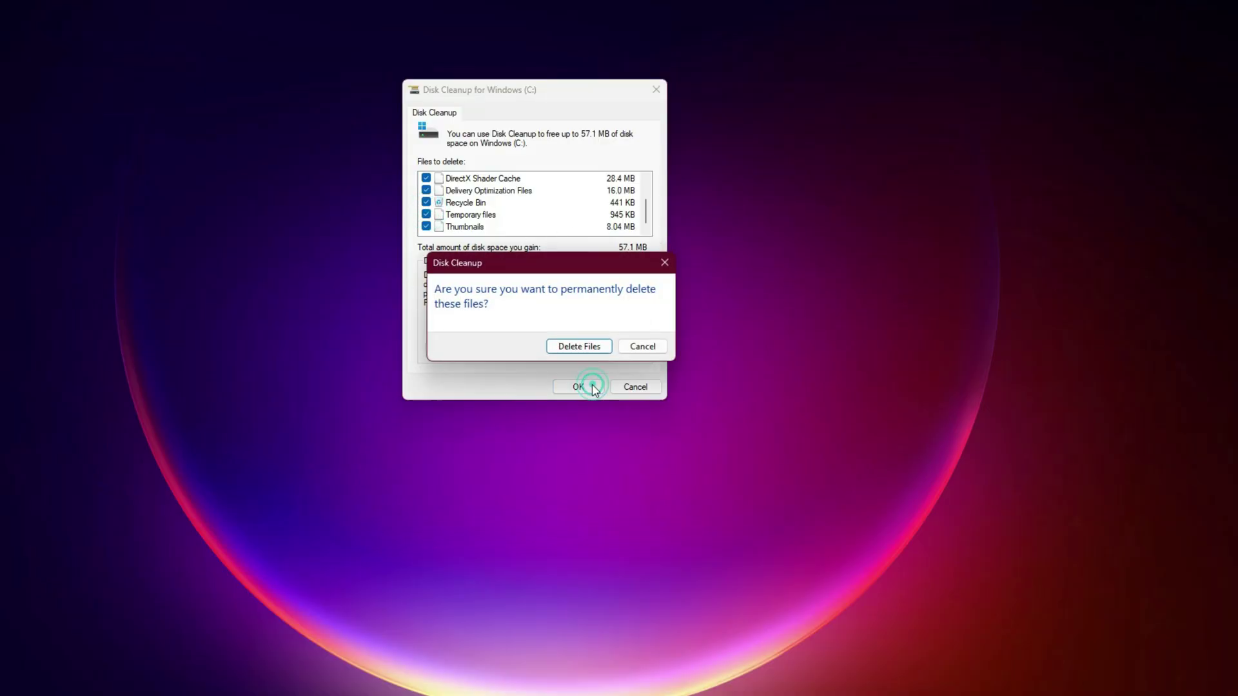
{"action": "left_click", "coordinate": [597, 346]}
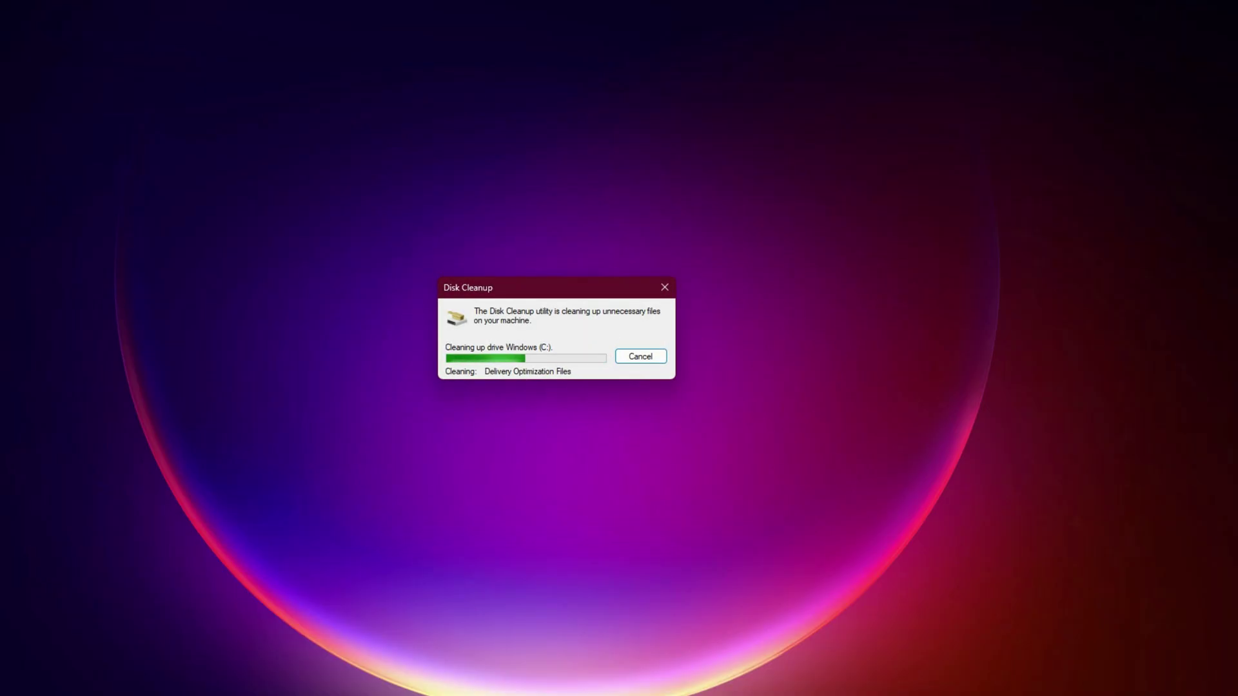